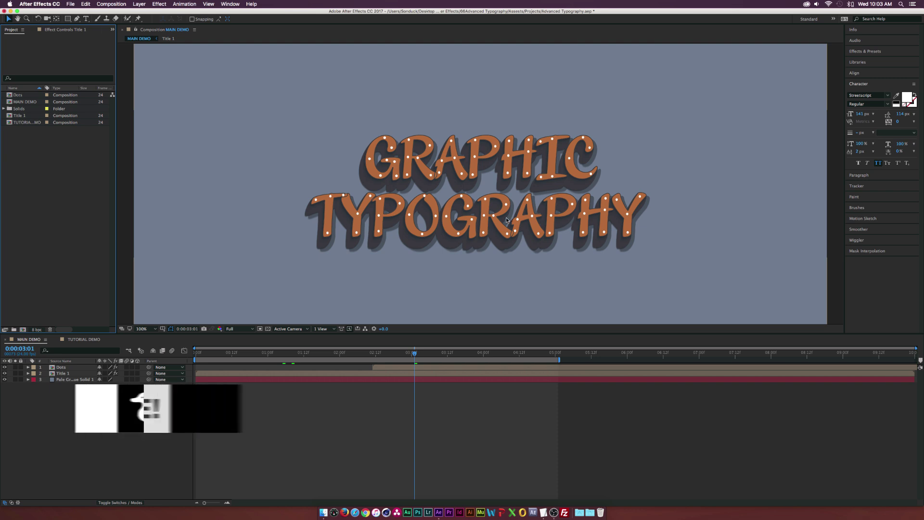
In TUTORIAL DEMO, create masks from the GRAPHIC TYPOGRAPHY text layer
left_click(80, 340)
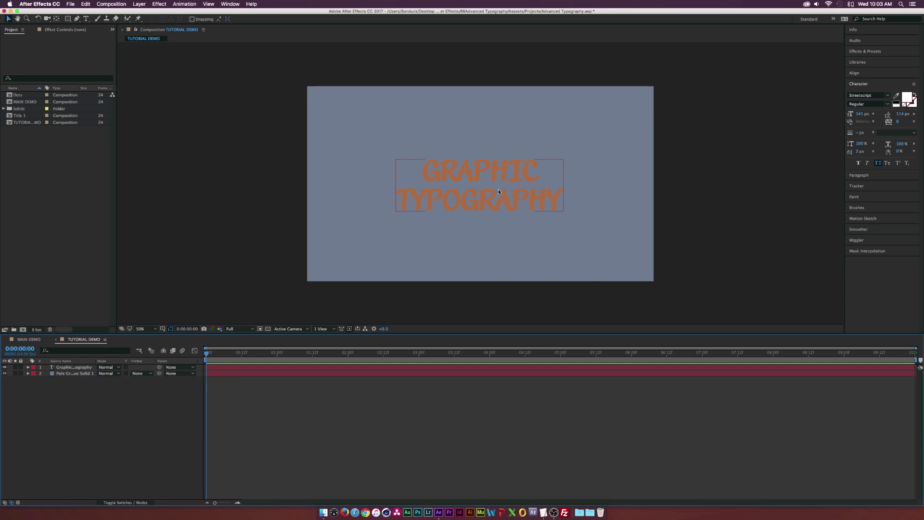
left_click(479, 190)
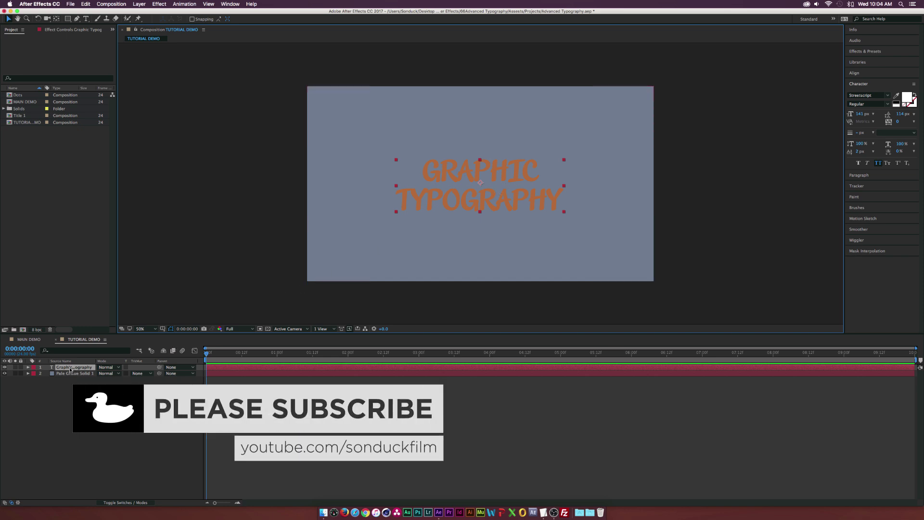
left_click(73, 369)
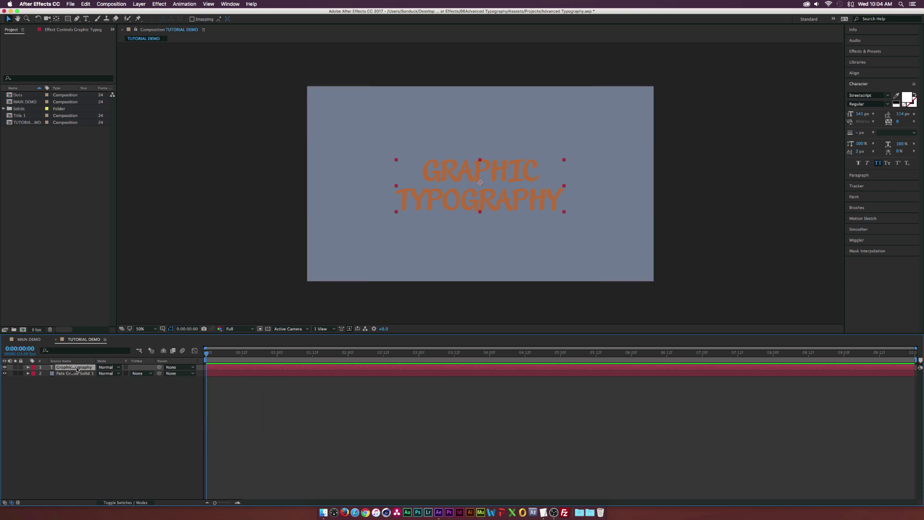
right_click(67, 368)
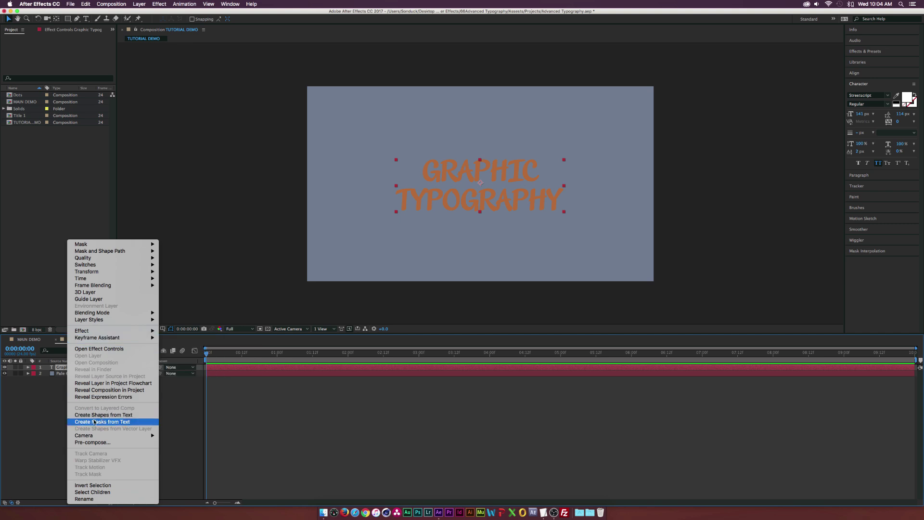
left_click(110, 422)
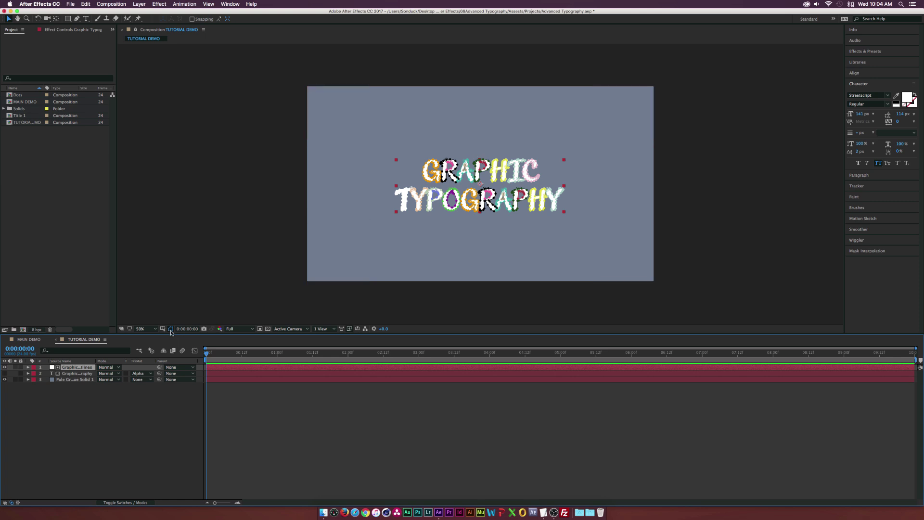
Hide the mask outlines, fit the view, and inspect the outlines layer's letter masks
left_click(172, 330)
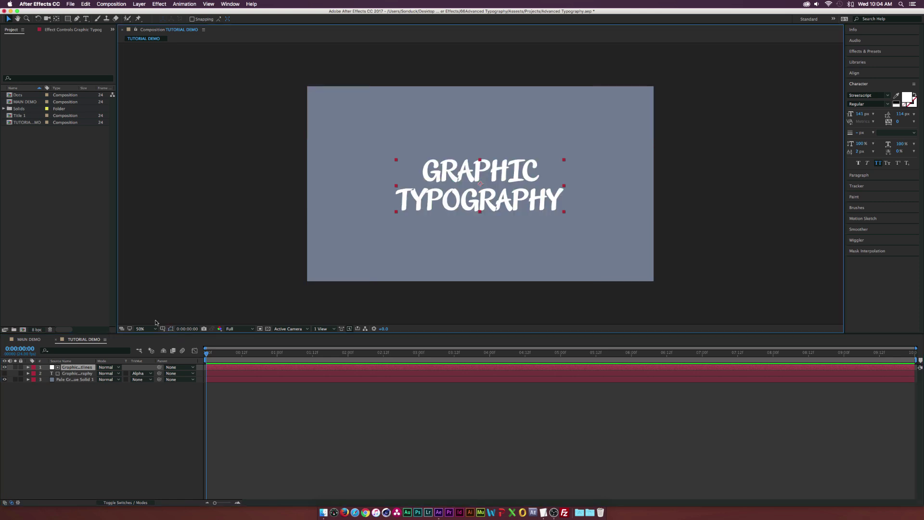
left_click(146, 329)
key("Return")
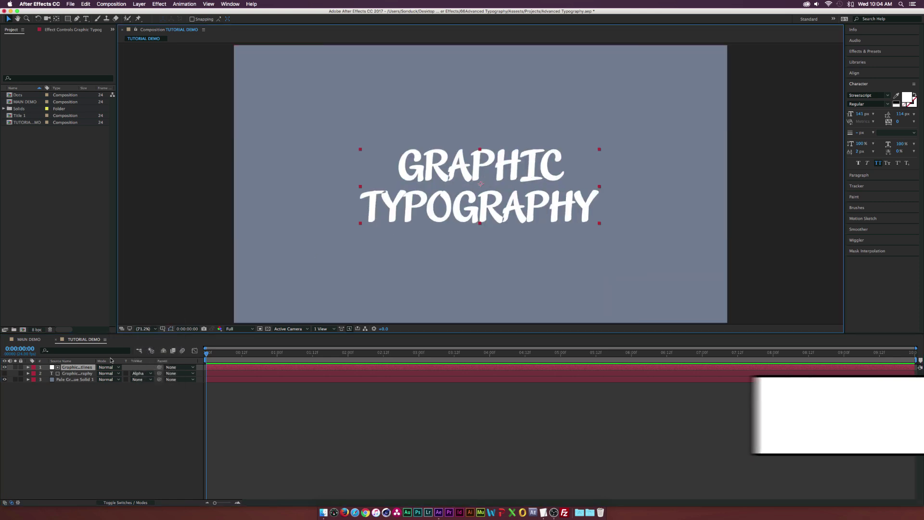
key("m")
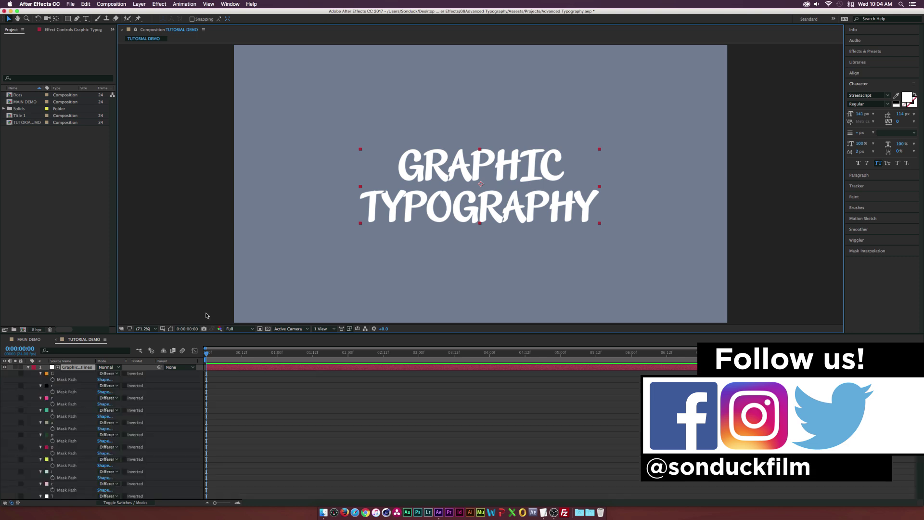
scroll(78, 402, "down", 5)
scroll(79, 403, "up", 5)
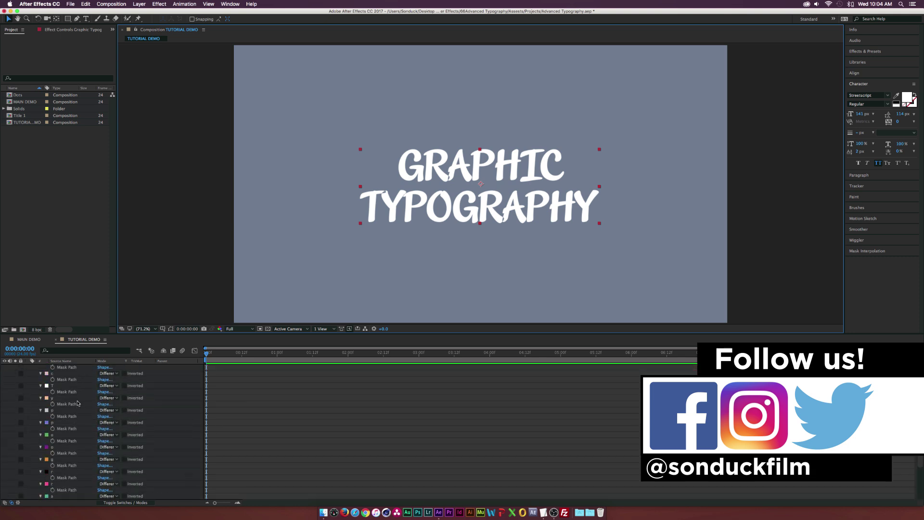
key("m")
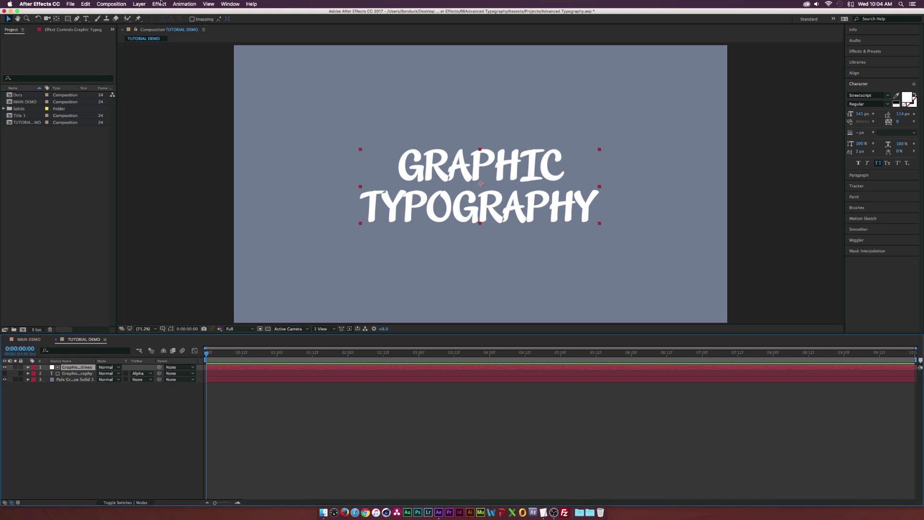
Apply Stroke to All Masks with Paint Style Reveal Original Image, and raise Start to 100%
left_click(159, 4)
mouse_move(190, 93)
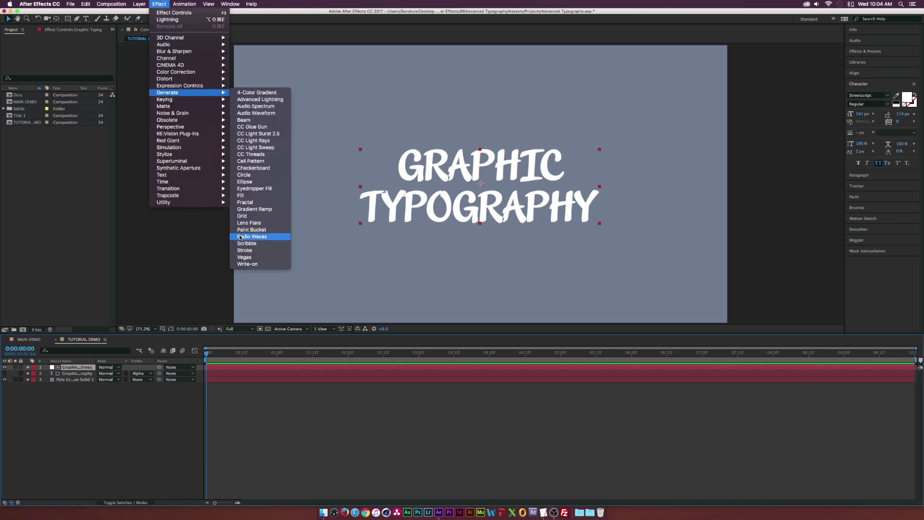
left_click(245, 250)
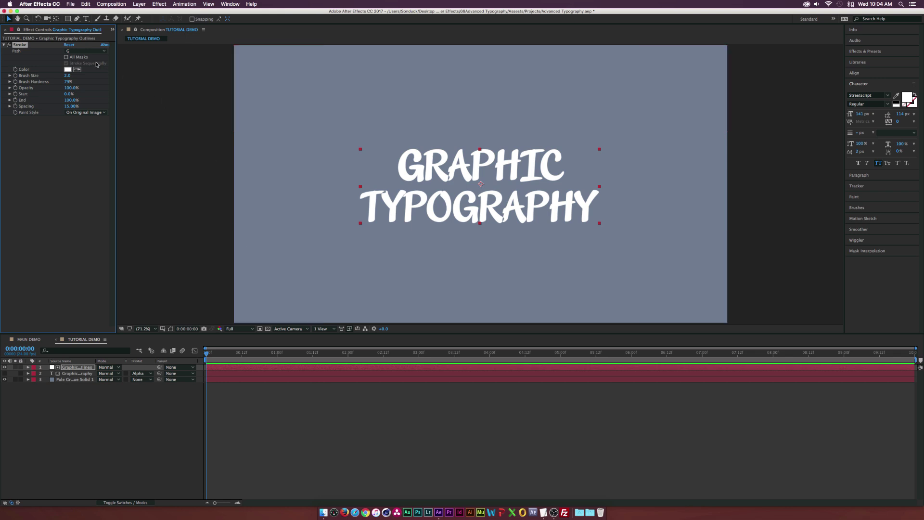
left_click(66, 57)
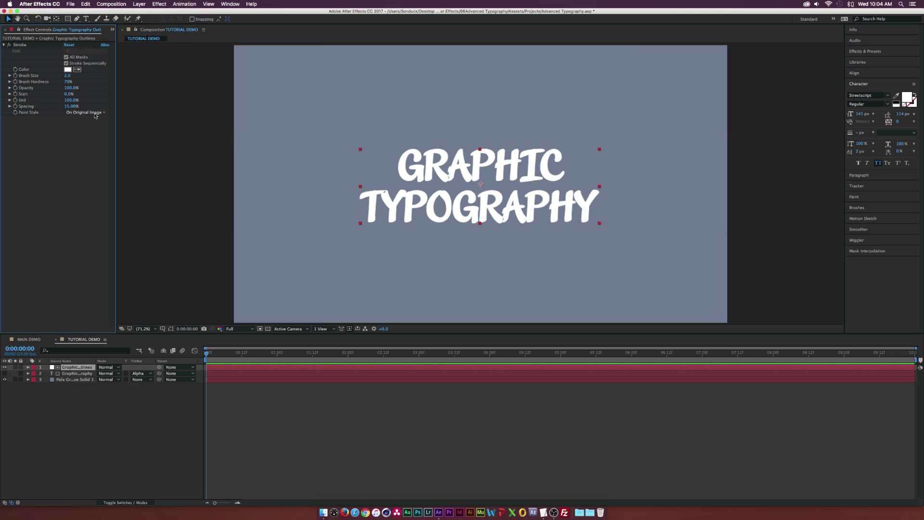
left_click(93, 113)
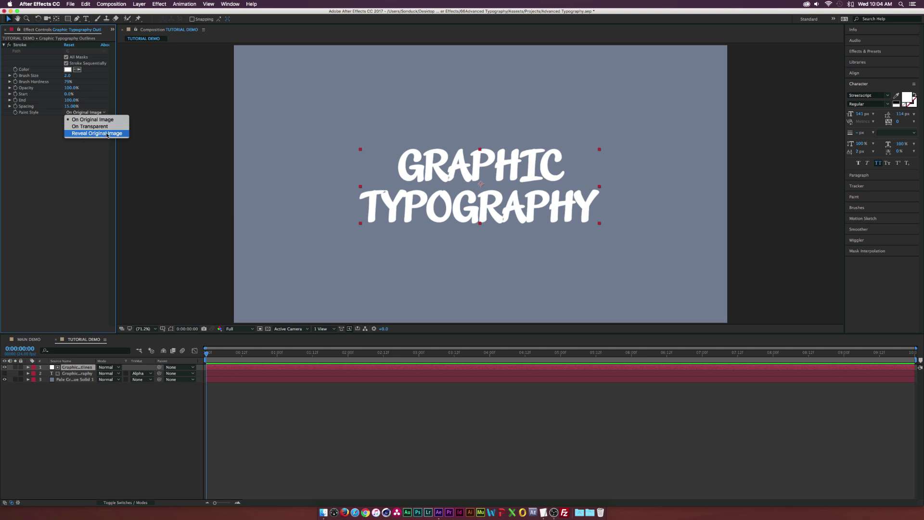
left_click(107, 134)
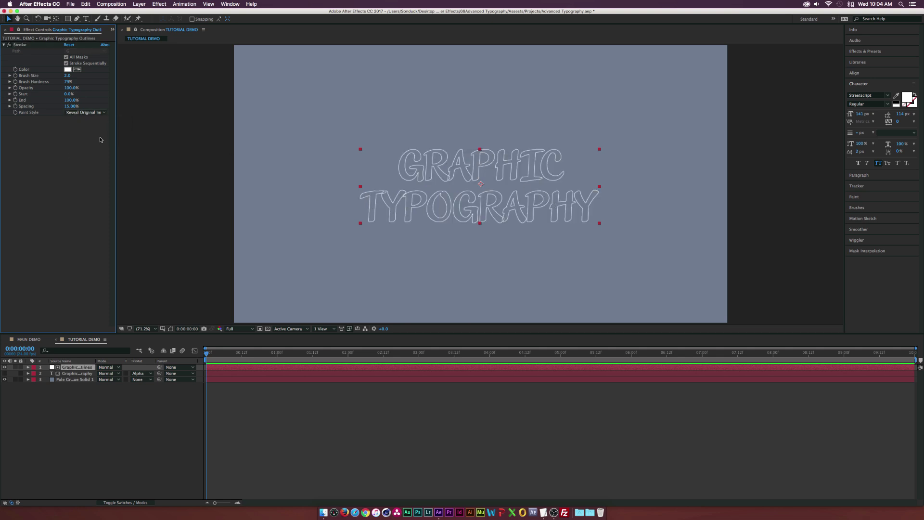
left_click_drag(68, 95, 157, 94)
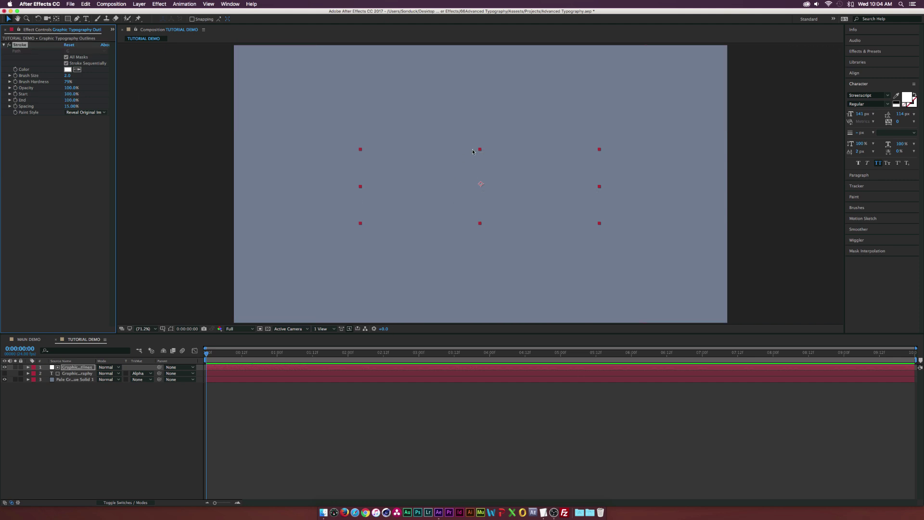
Keyframe the stroke's Start from 100% at the beginning to 0% at about 1:06
left_click(16, 94)
left_click_drag(231, 357, 295, 357)
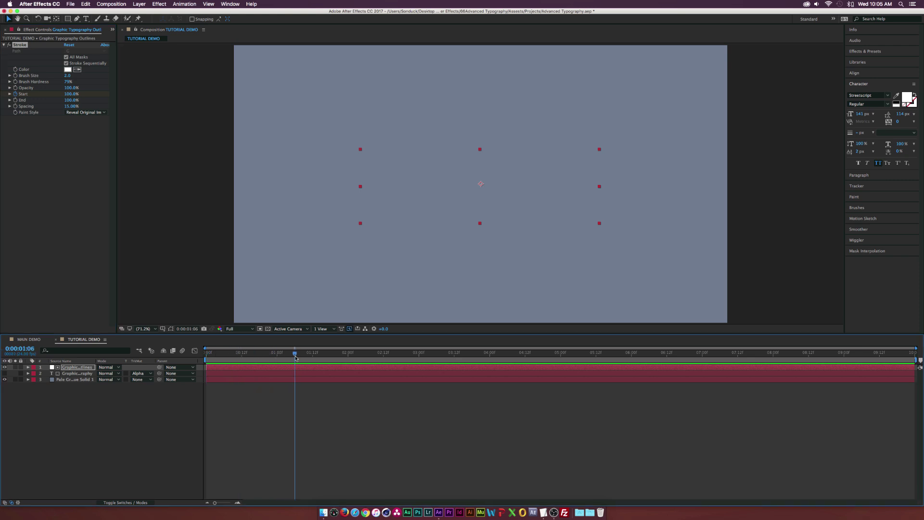
left_click(67, 95)
left_click(70, 138)
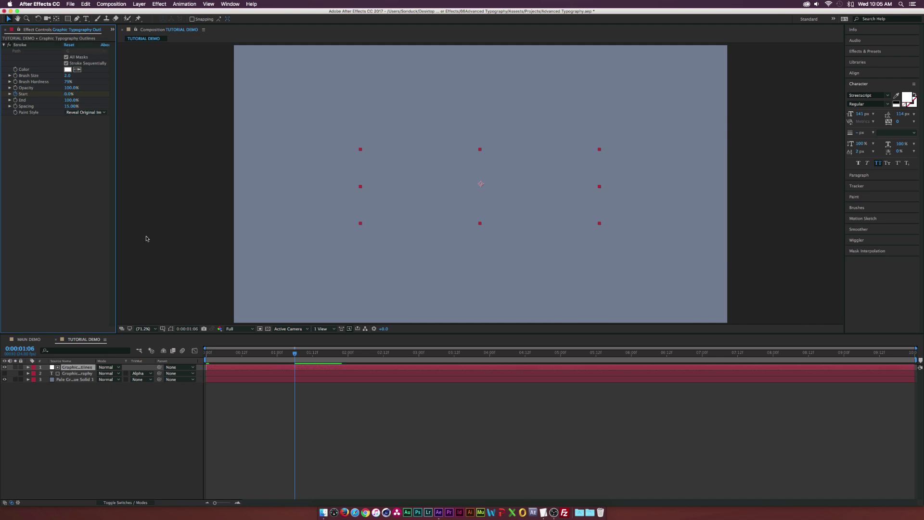
left_click(245, 355)
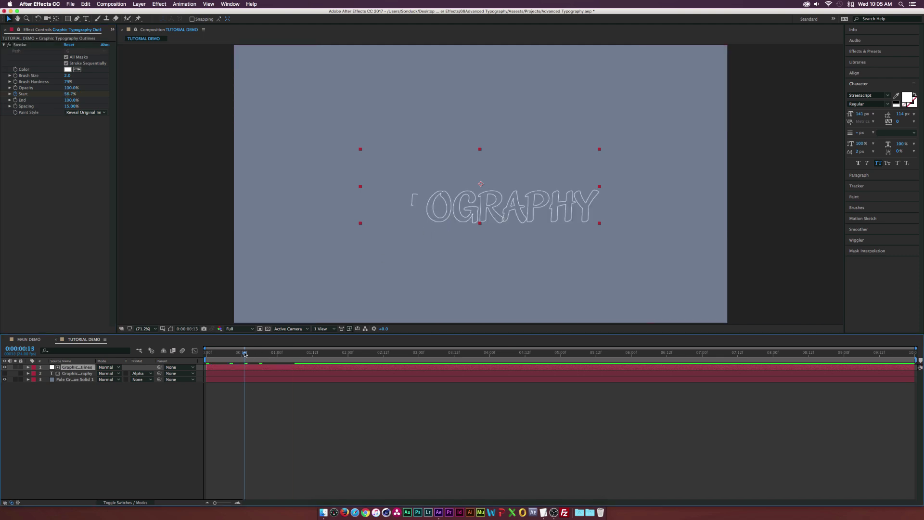
left_click_drag(244, 355, 247, 355)
Turn off Stroke Sequentially so all letters draw together, and scrub to check the write-on
left_click(65, 123)
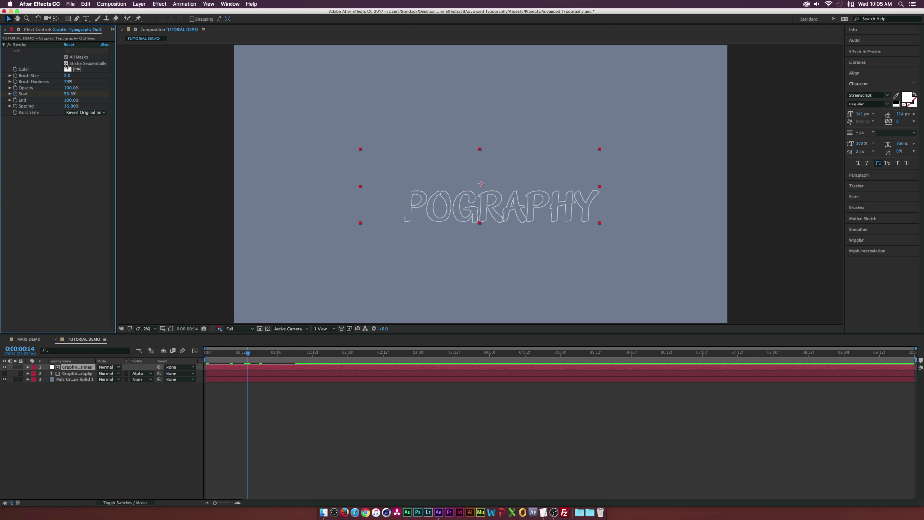
left_click(67, 63)
left_click(226, 353)
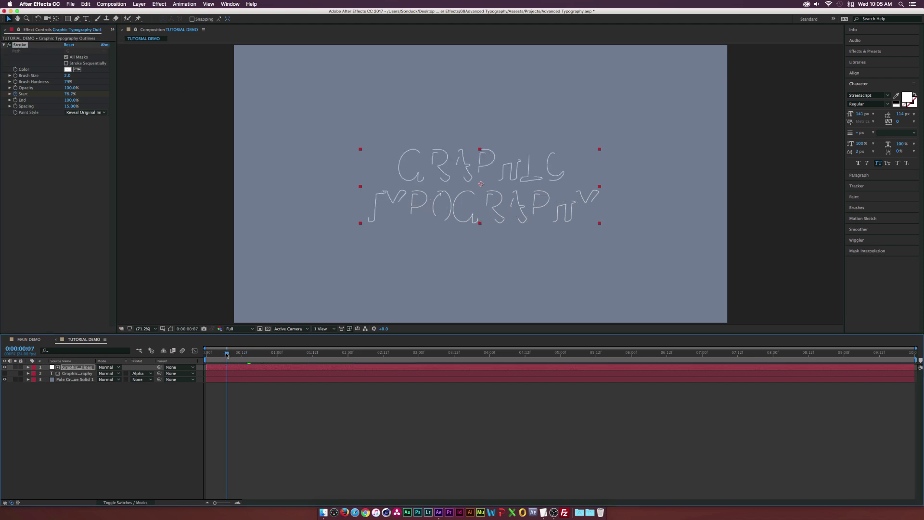
left_click(256, 356)
left_click(273, 355)
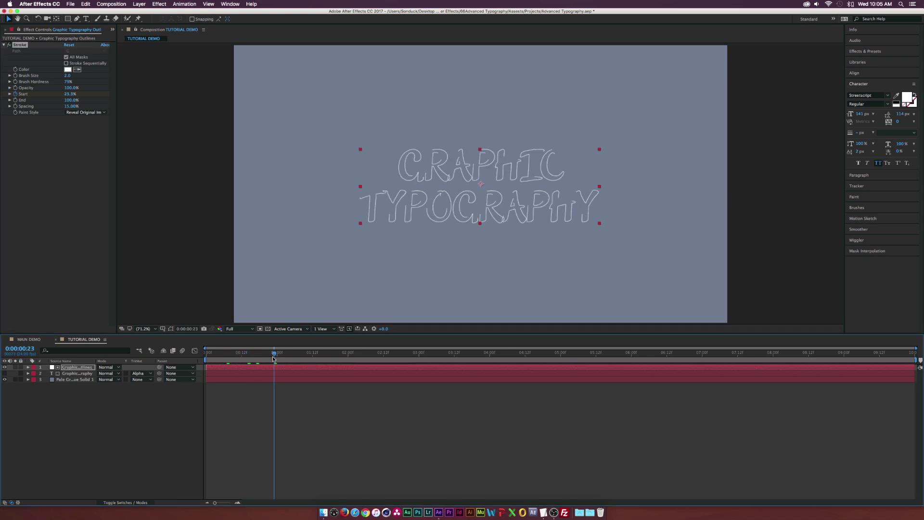
left_click(302, 355)
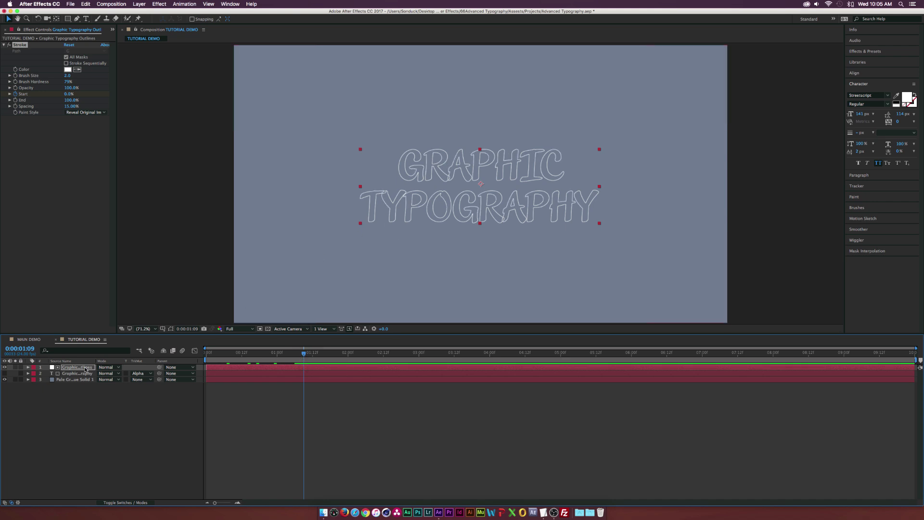
left_click(42, 369)
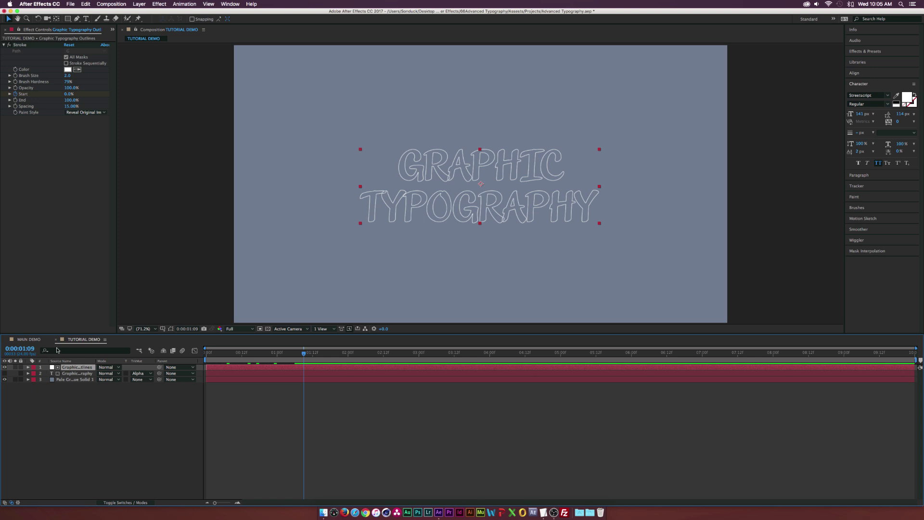
Change the outlines layer's solid colour to hex 34373D in Solid Settings
left_click(139, 4)
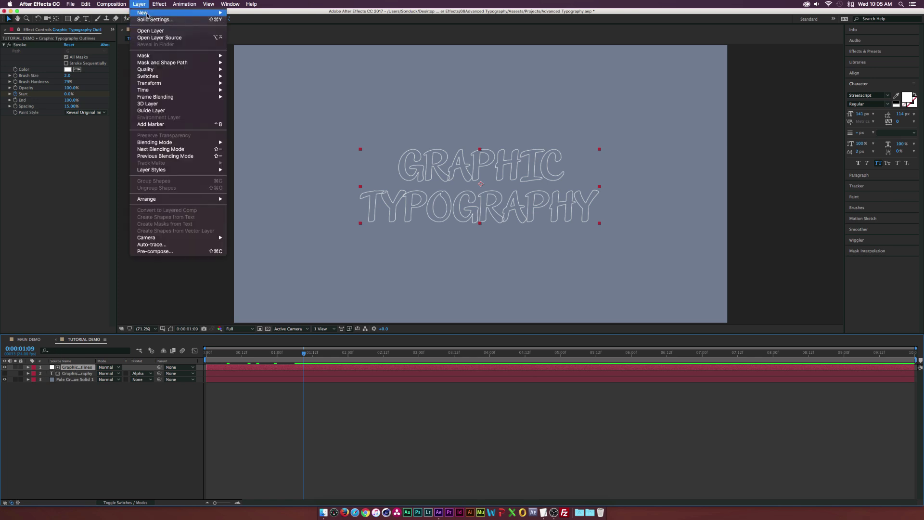
left_click(154, 20)
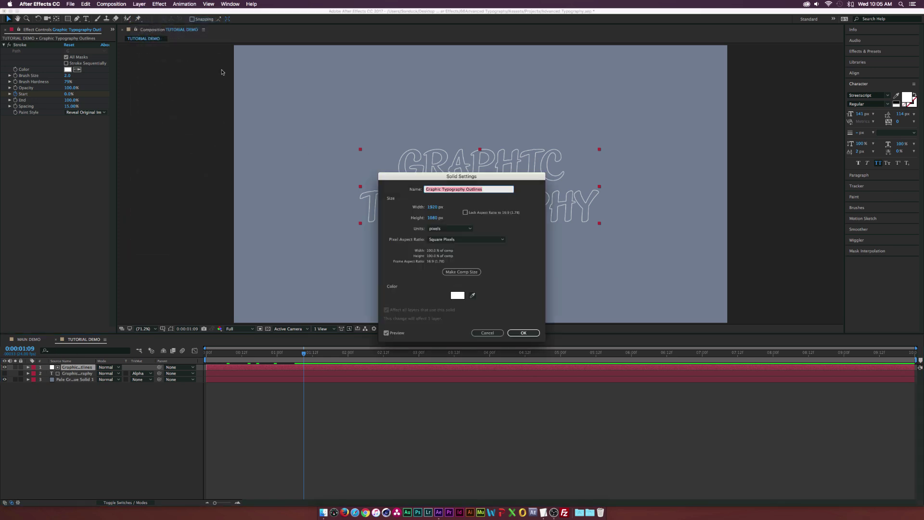
left_click(458, 295)
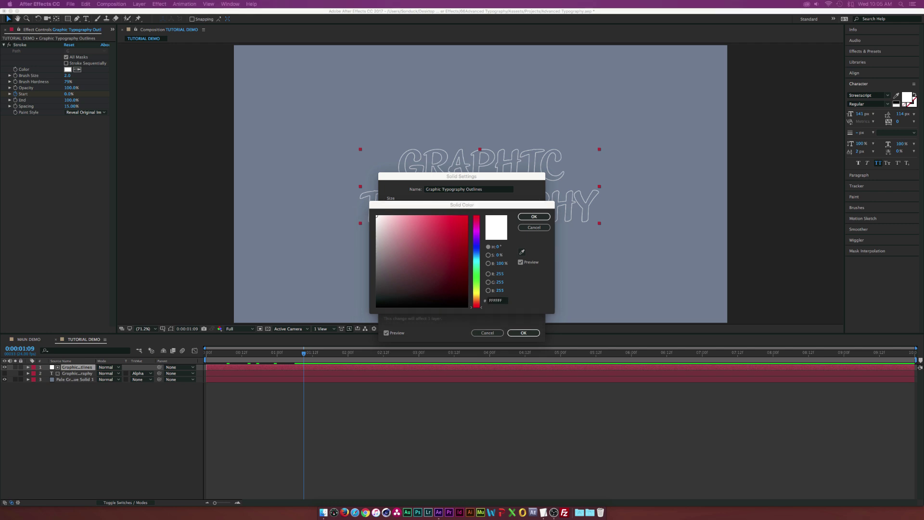
left_click(372, 207)
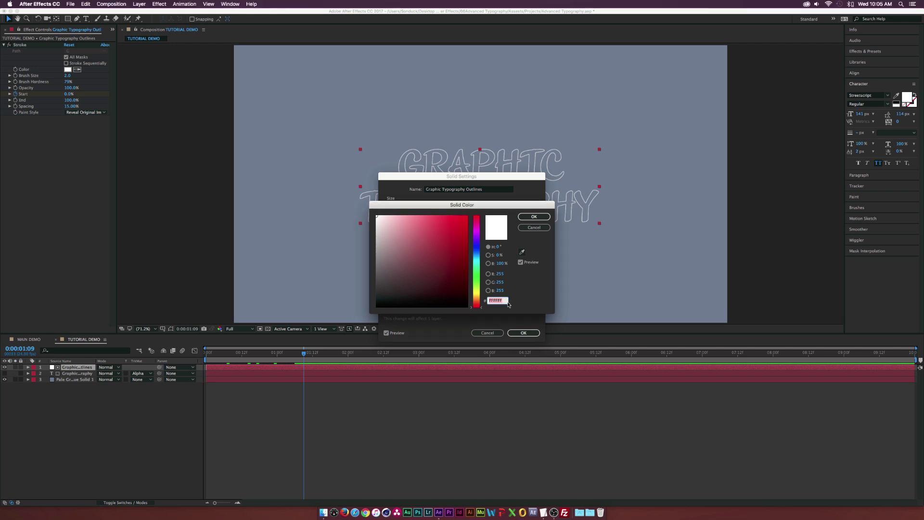
type("34373D")
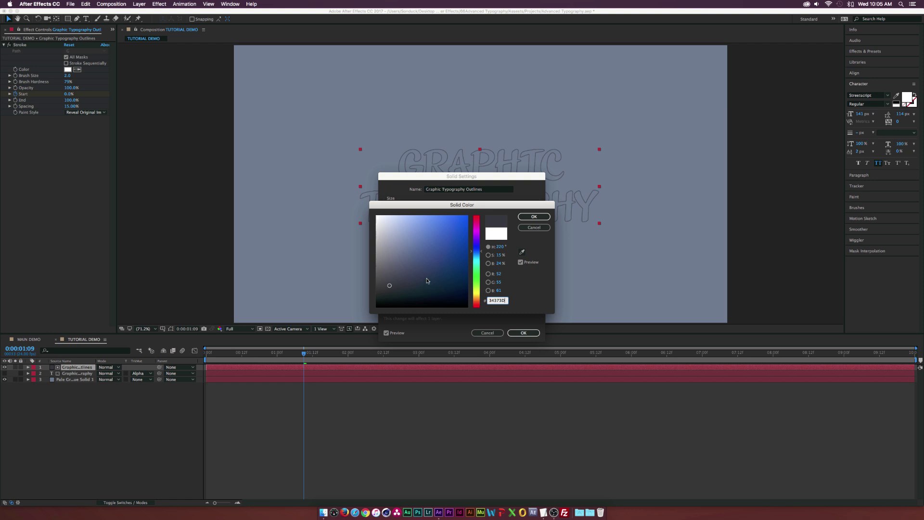
left_click(528, 216)
left_click(523, 333)
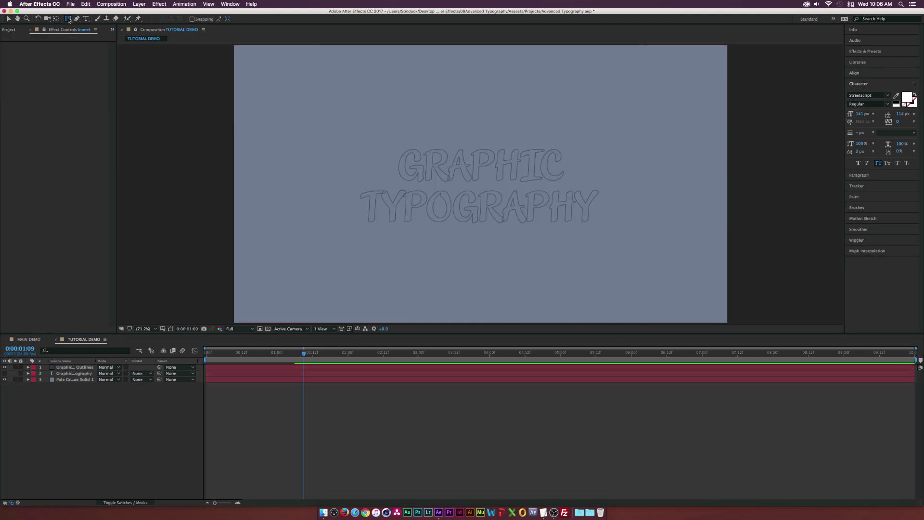
Draw a white rectangle across the middle of the frame at 50% zoom
left_click(68, 19)
key("comma")
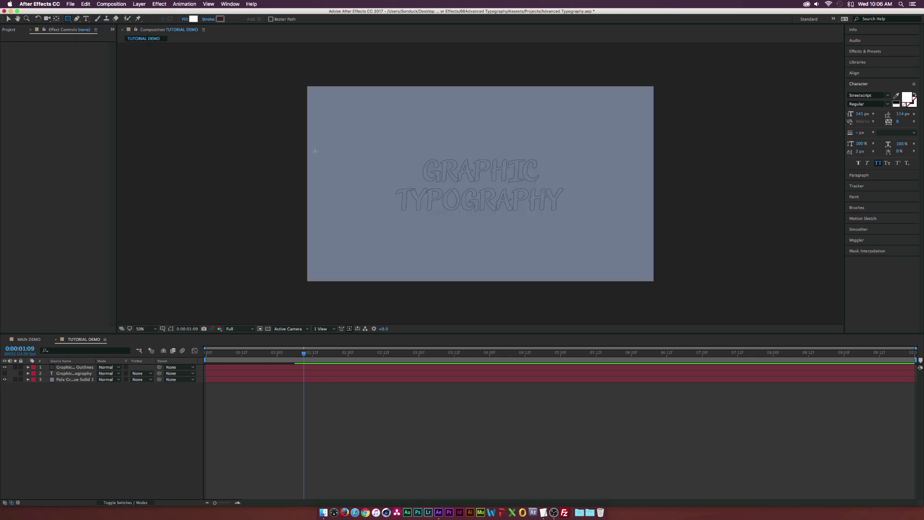
left_click_drag(284, 148, 680, 221)
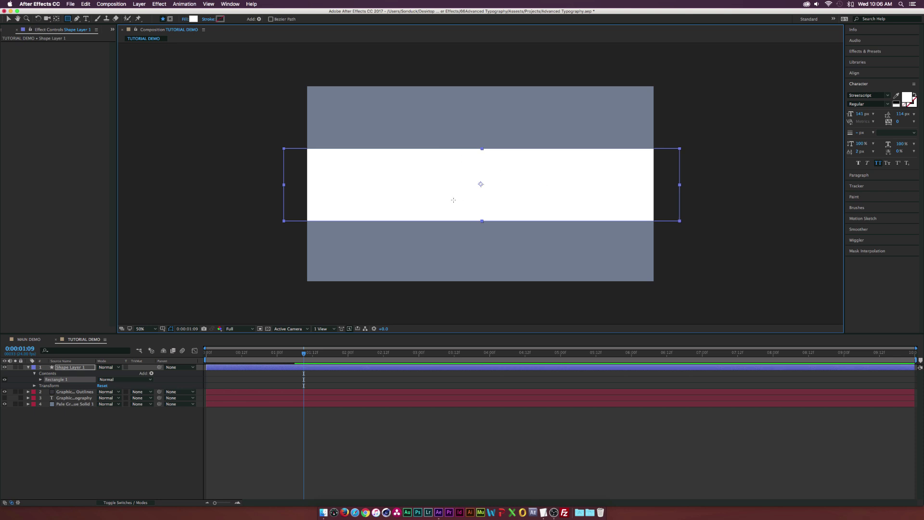
left_click(7, 20)
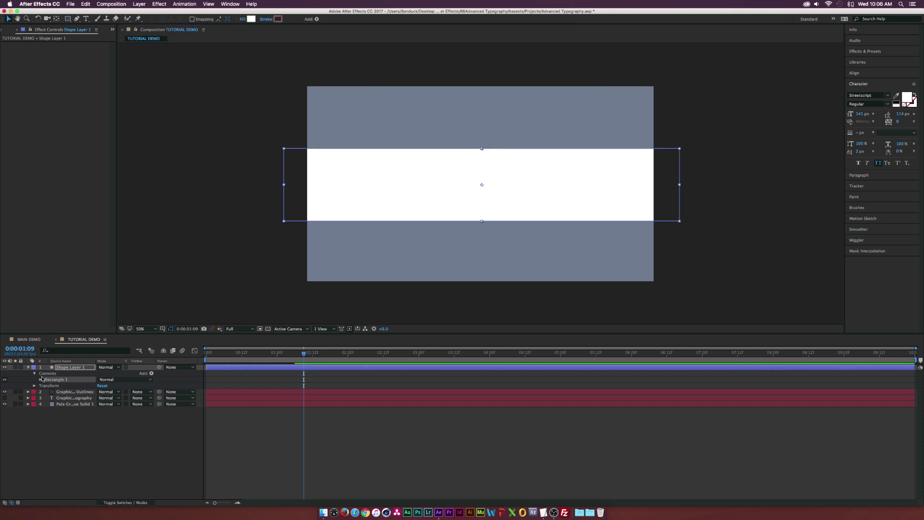
Keyframe the rectangle's Position from below the frame at 1:09 to 960,540 at 2:02
key("p")
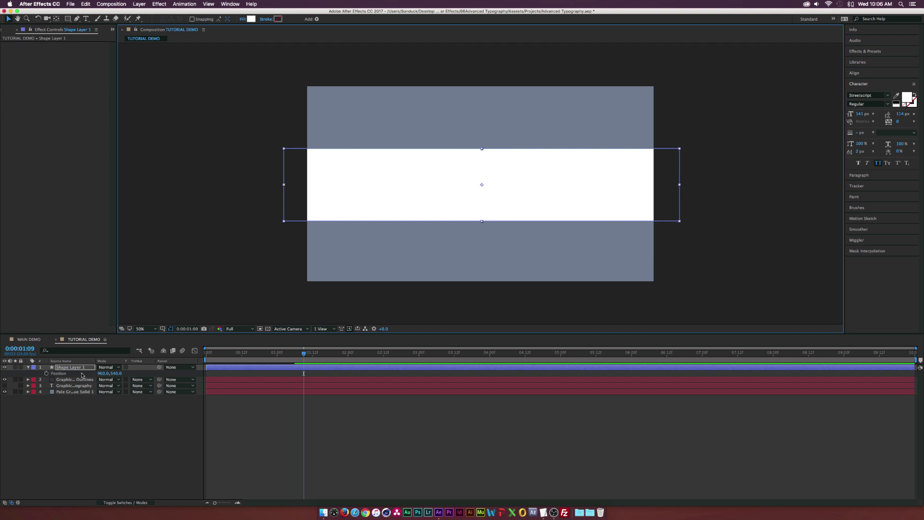
left_click(46, 373)
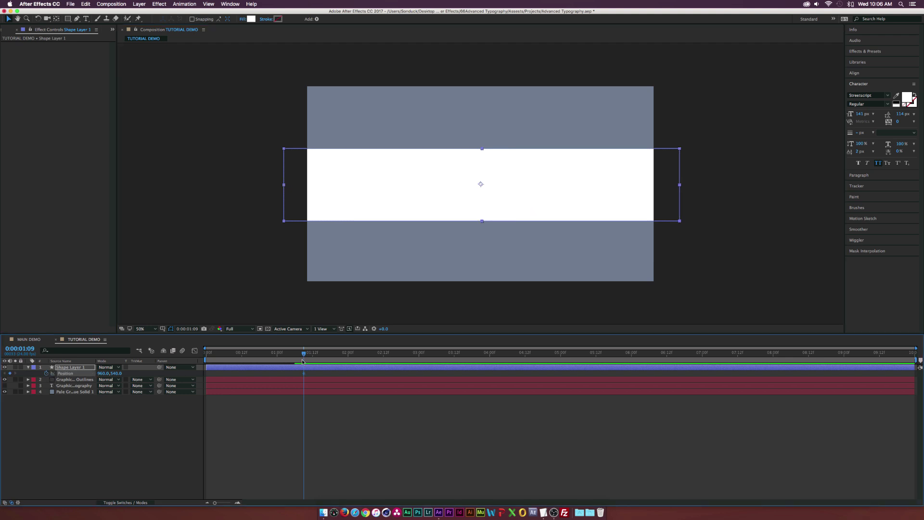
left_click_drag(304, 375, 354, 375)
left_click_drag(117, 374, 141, 373)
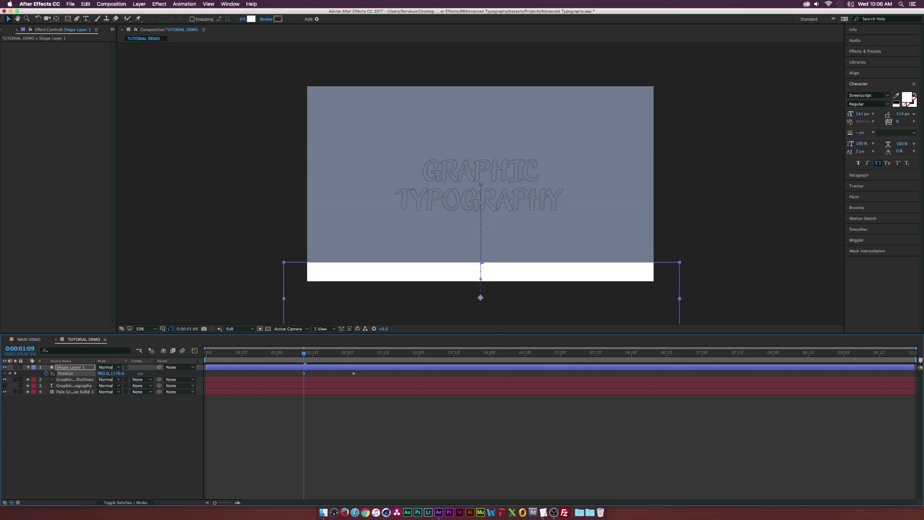
key("F2")
left_click_drag(304, 353, 354, 354)
left_click_drag(290, 371, 373, 373)
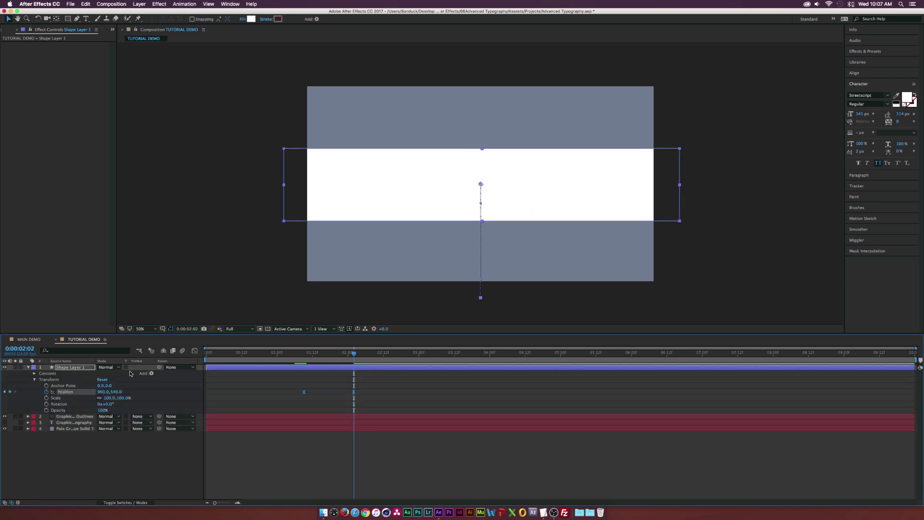
Add a Wiggle Paths operator to the rectangle shape's contents
left_click(149, 374)
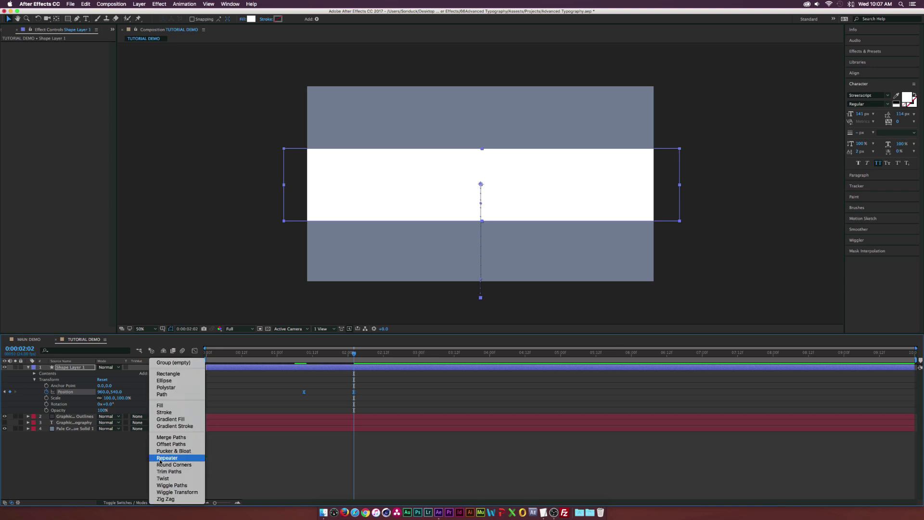
left_click(171, 485)
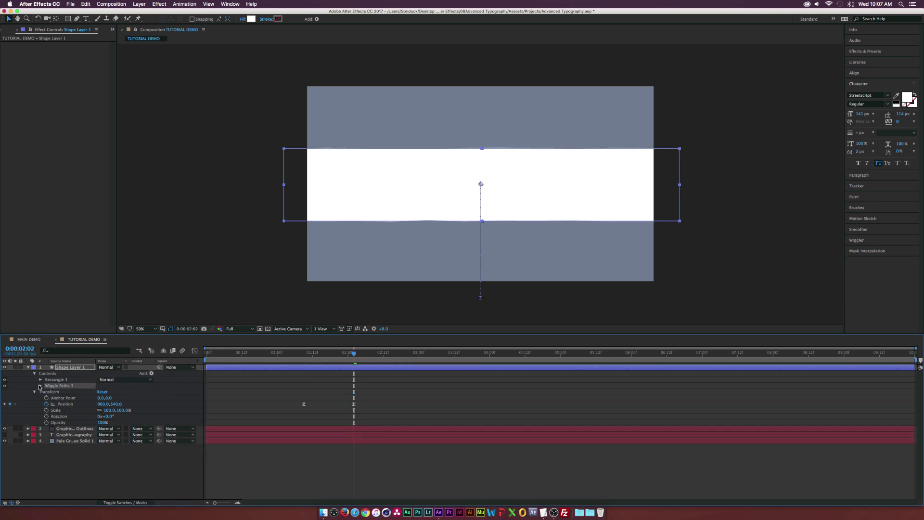
left_click(40, 386)
left_click(264, 251)
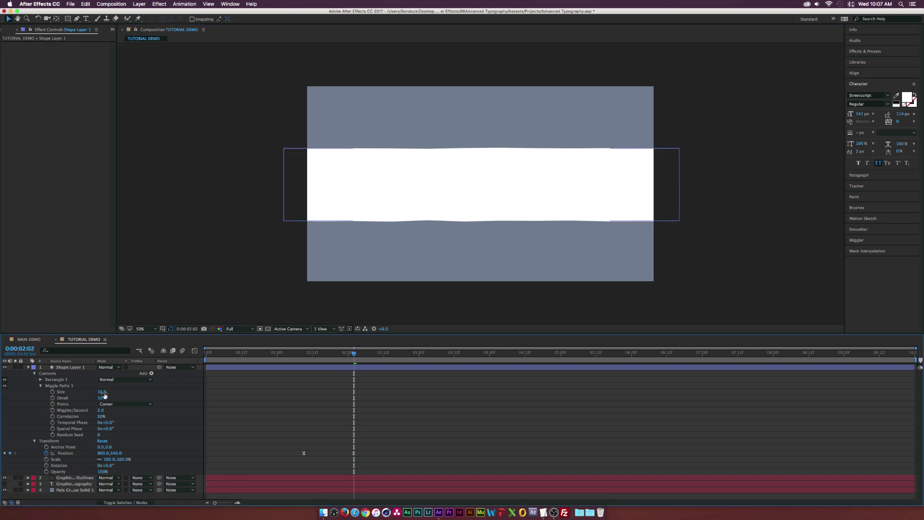
Set Wiggle Paths Size 98, Points Smooth and Detail 5, then preview the wave
left_click_drag(102, 392, 135, 392)
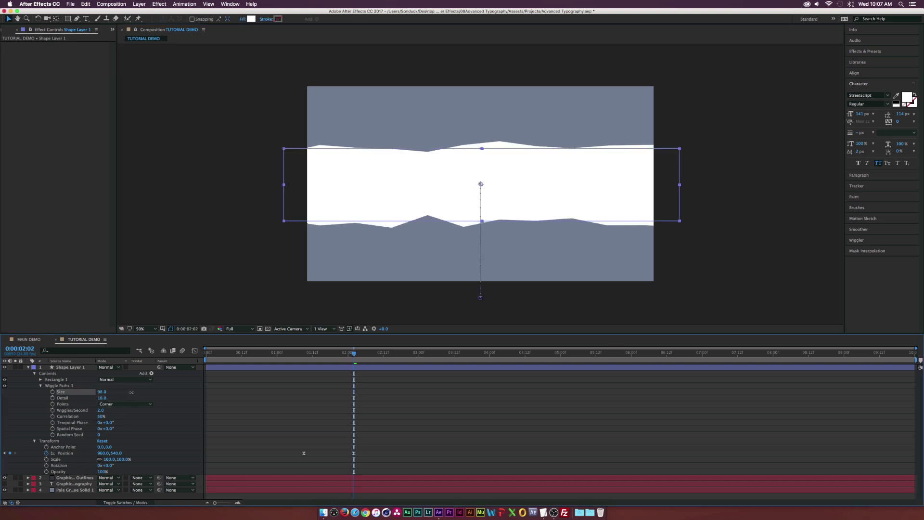
left_click(114, 406)
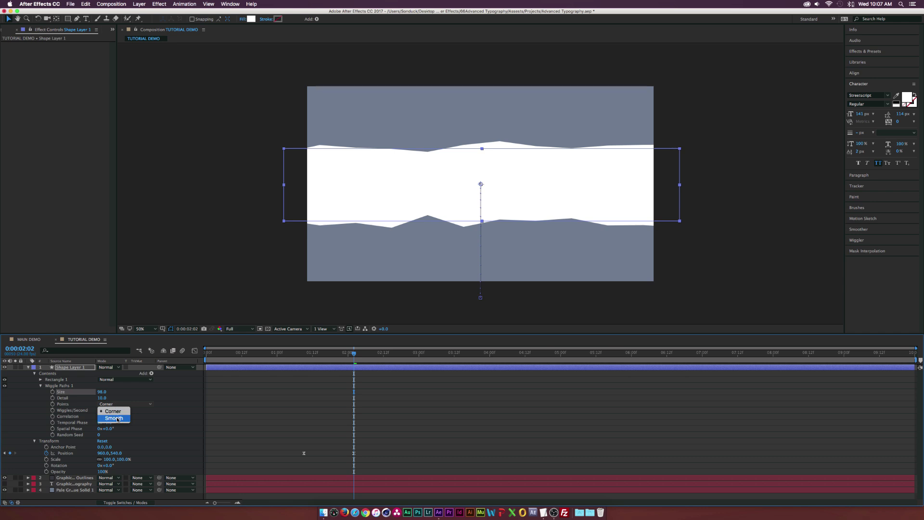
left_click(117, 419)
left_click(145, 408)
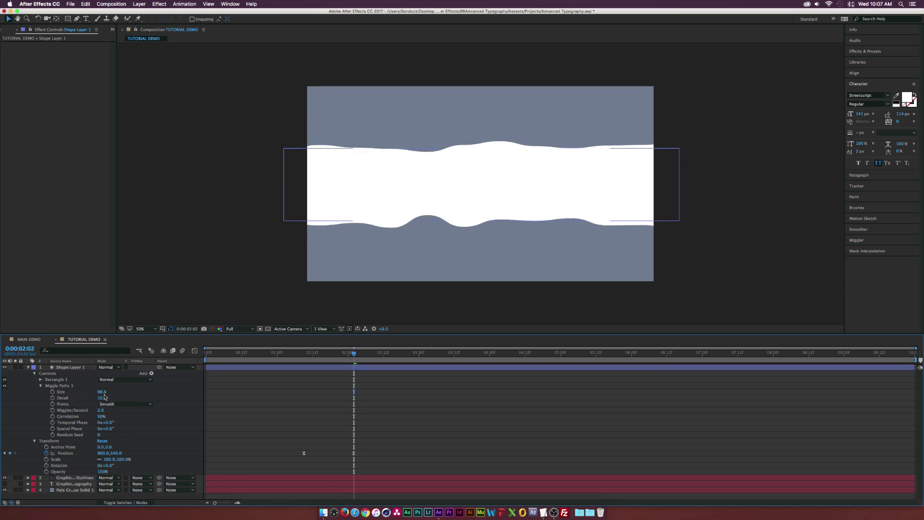
left_click_drag(104, 397, 103, 399)
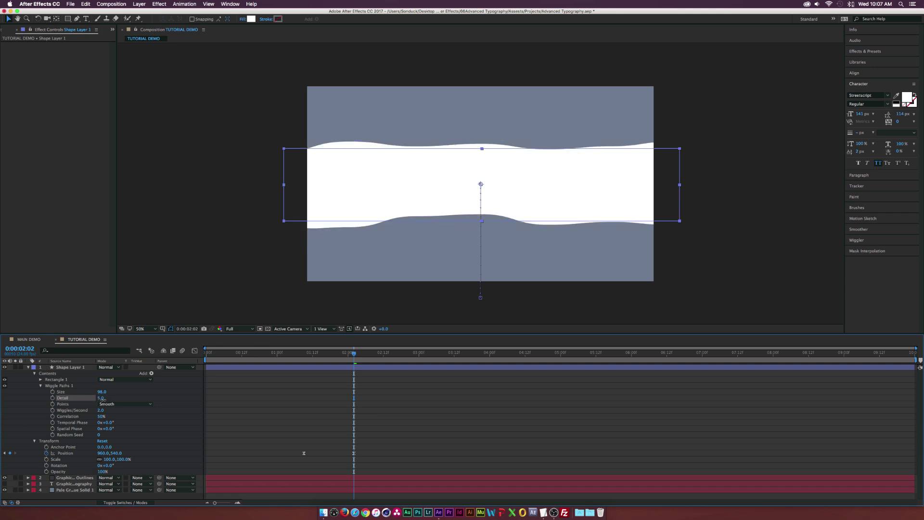
left_click(211, 365)
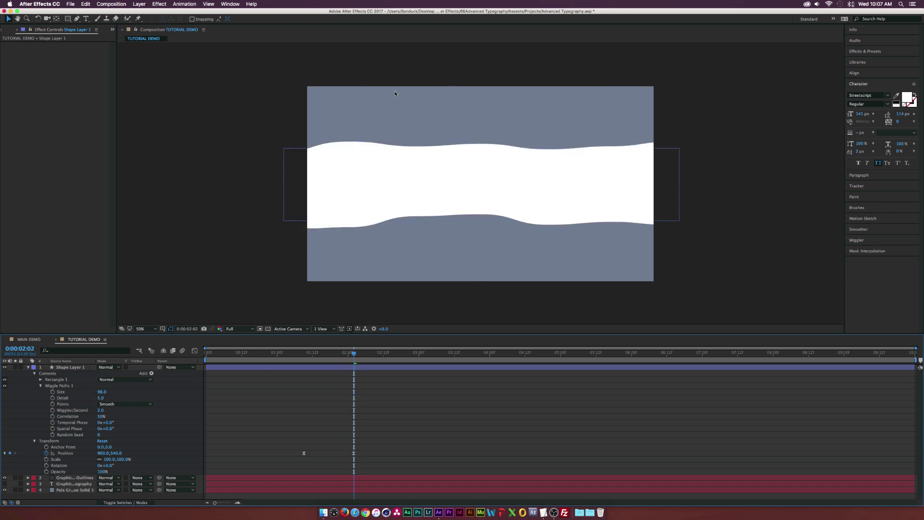
mouse_move(325, 354)
left_mouse_down()
mouse_move(304, 355)
mouse_move(400, 360)
mouse_move(333, 356)
left_mouse_up()
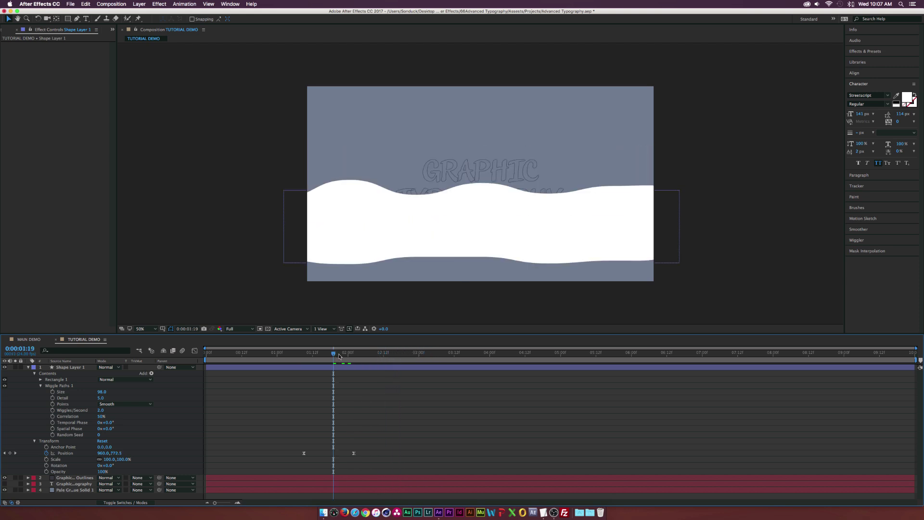
Rename the shape layer to 'Wave'
left_click(28, 368)
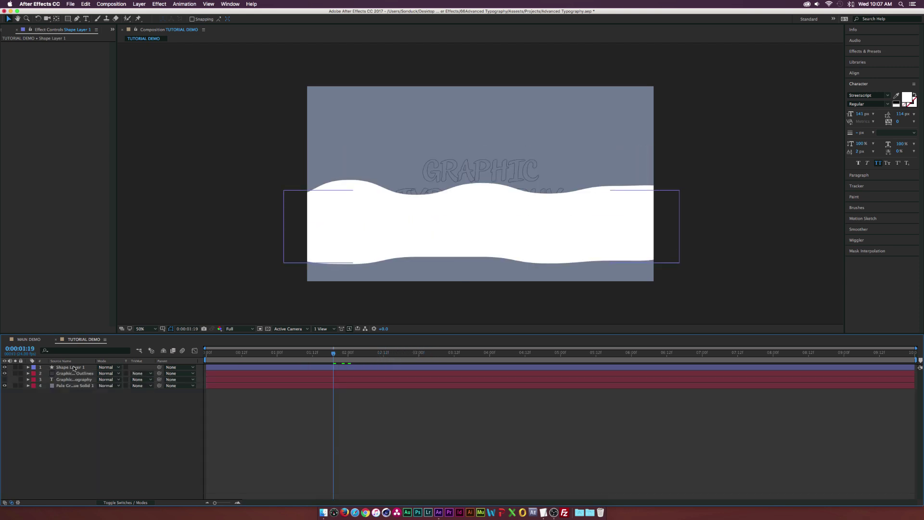
left_click(73, 367)
key("Return")
type("Wave")
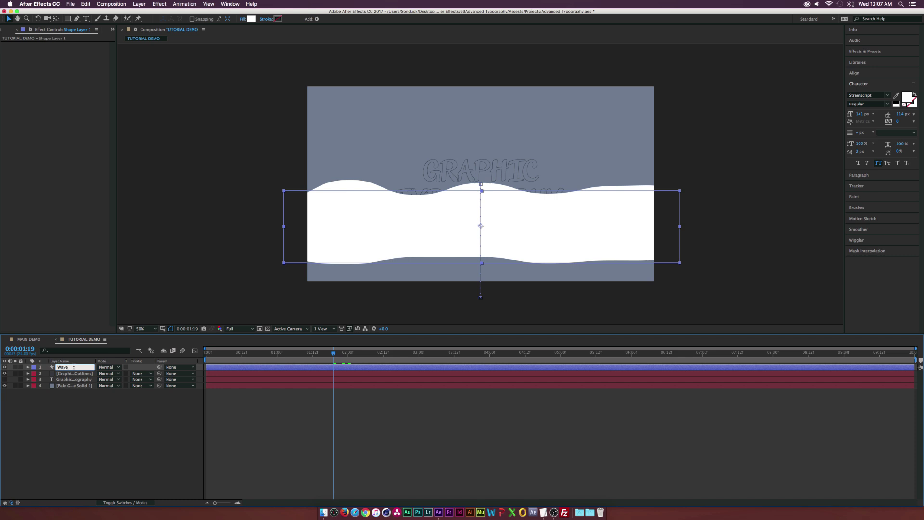
key("Return")
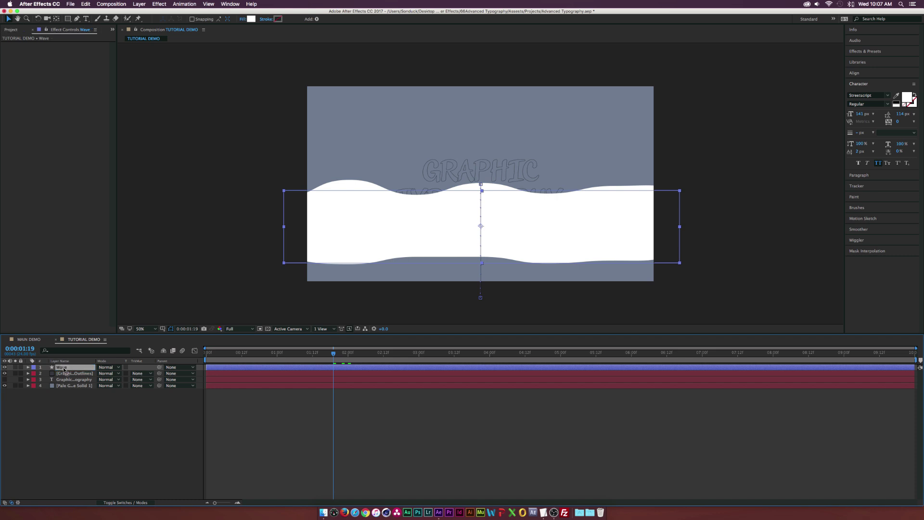
Place Wave above Graphic Typography, show the text layer, and set its Track Matte to Alpha Matte 'Wave'
left_click_drag(64, 369, 62, 379)
left_click(62, 381)
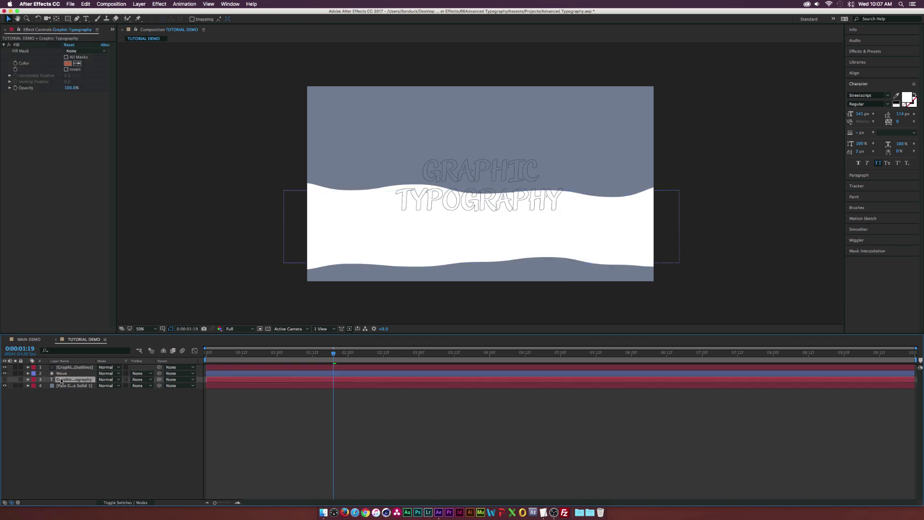
left_click(5, 379)
left_click(138, 379)
left_click(143, 398)
left_click(331, 354)
mouse_move(325, 355)
left_mouse_down()
mouse_move(348, 355)
mouse_move(324, 359)
left_mouse_up()
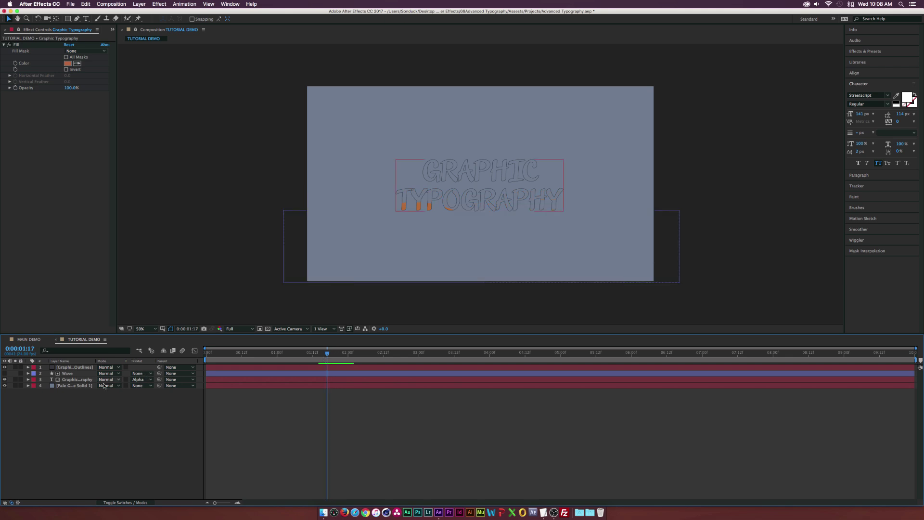
Shift the Wave's two Position keyframes earlier so the orange fill completes by 0:00:02:07
left_click(64, 375)
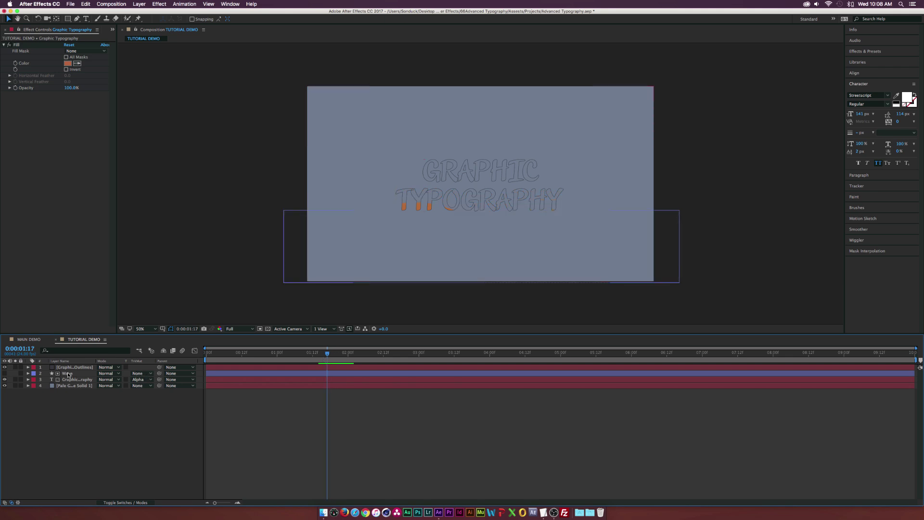
left_click(68, 374)
key("p")
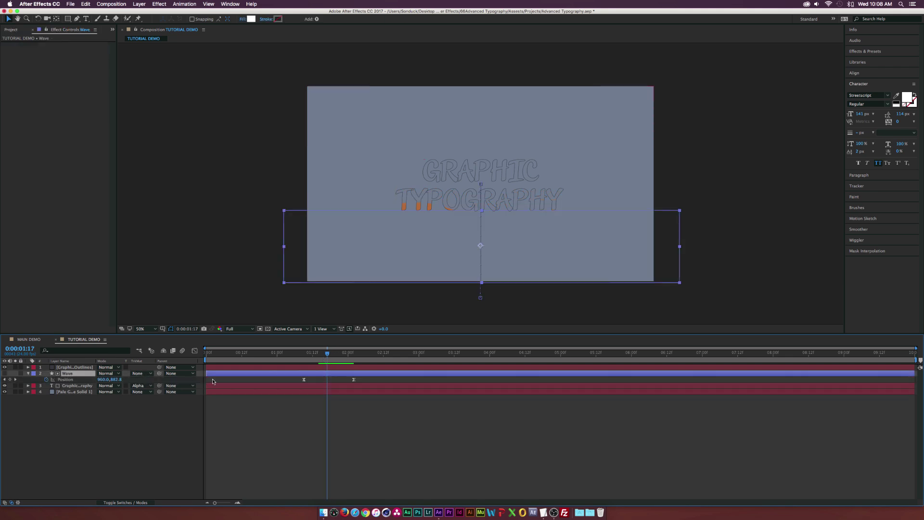
left_click_drag(354, 382, 380, 381)
left_click(283, 380)
left_click_drag(283, 380, 360, 353)
left_click(282, 364)
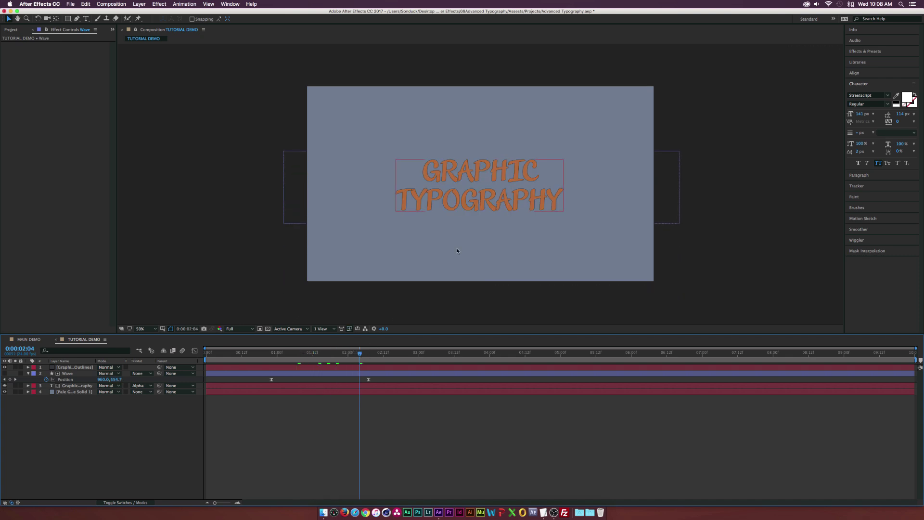
left_click_drag(366, 356, 368, 355)
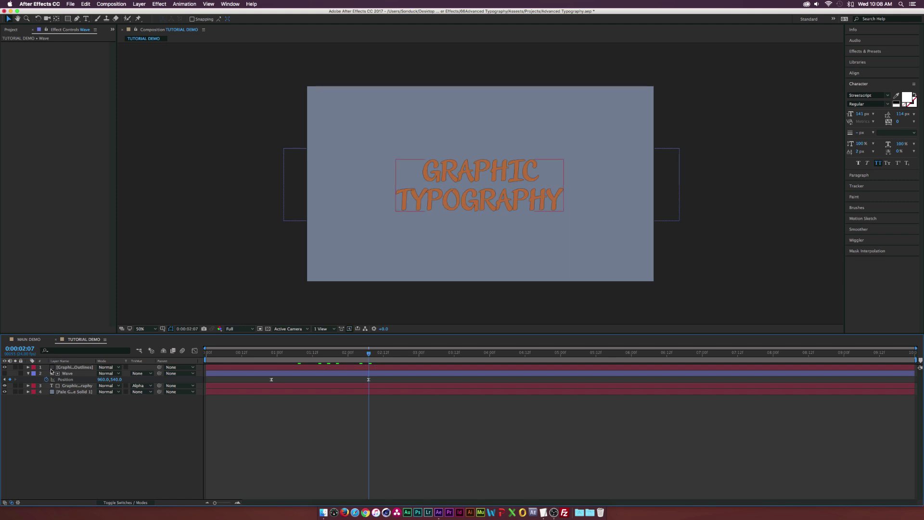
Select all four layers and pre-compose them into a composition named 'Text Stroke'
left_click(27, 373)
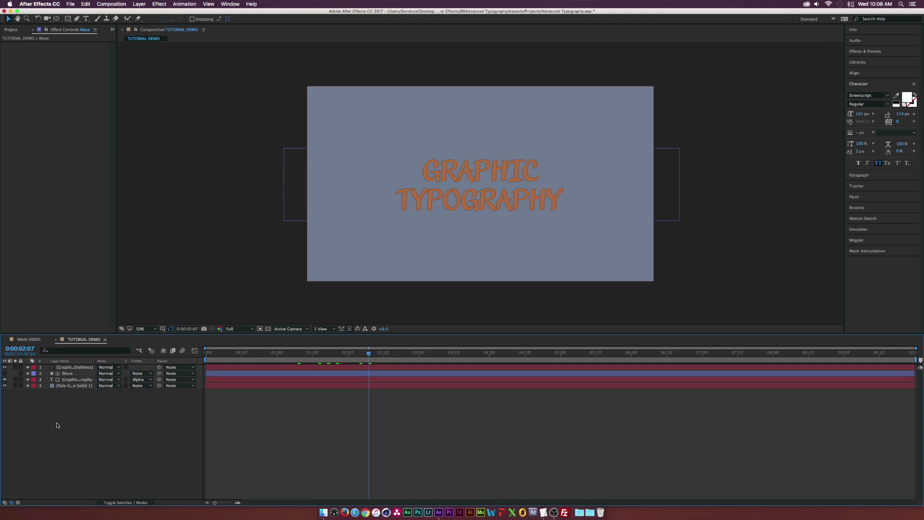
left_click_drag(61, 388, 94, 358)
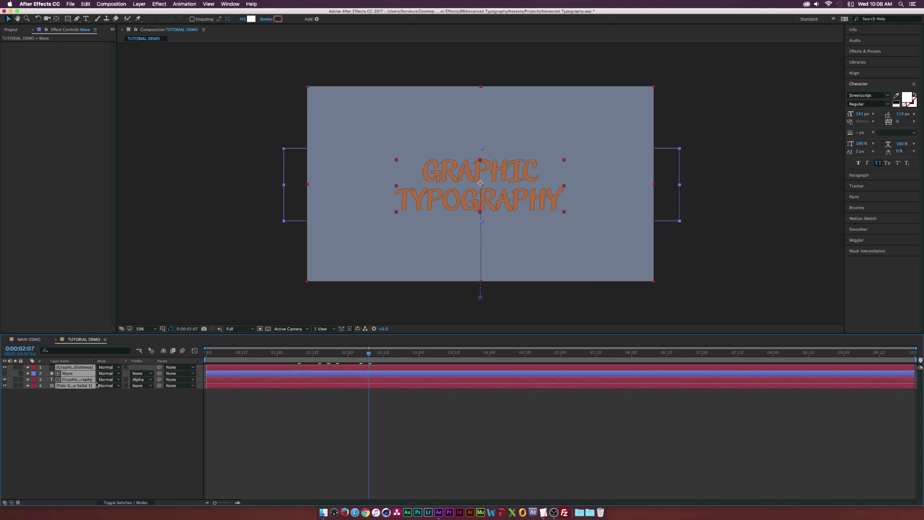
left_click(139, 4)
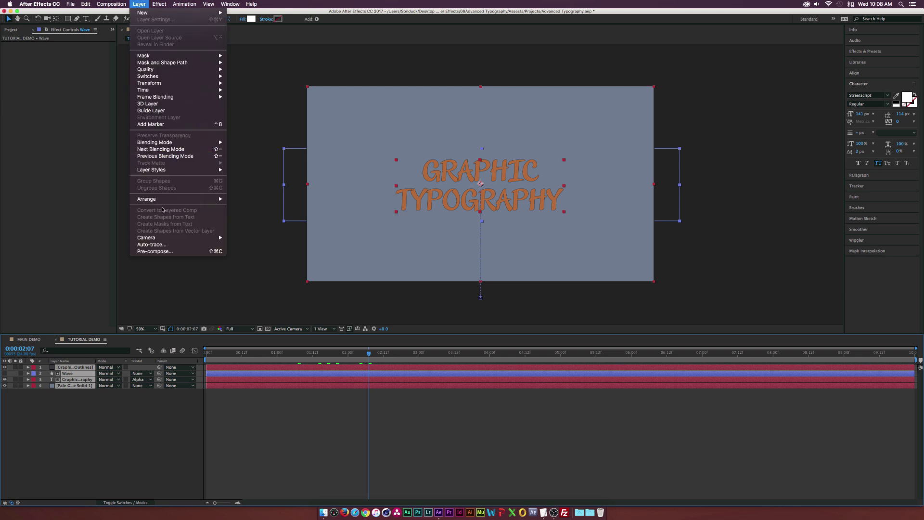
left_click(157, 252)
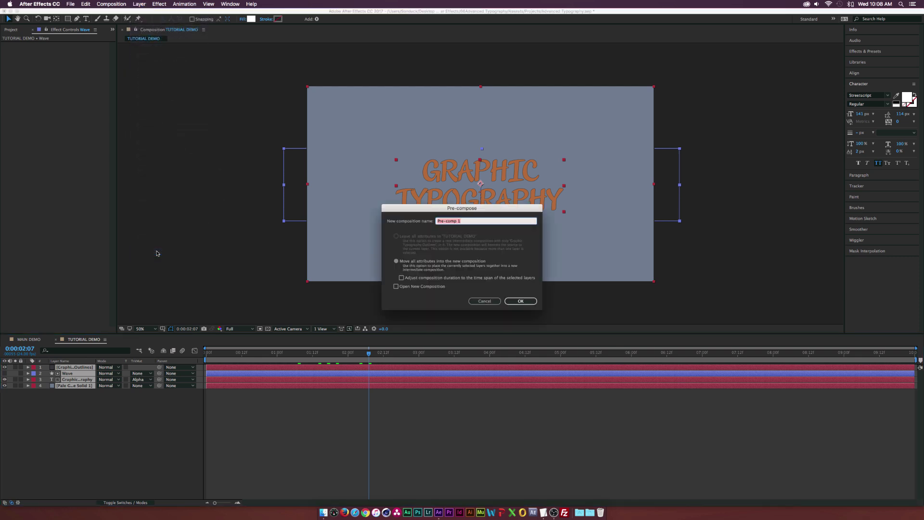
type("Text Stroke")
key("Return")
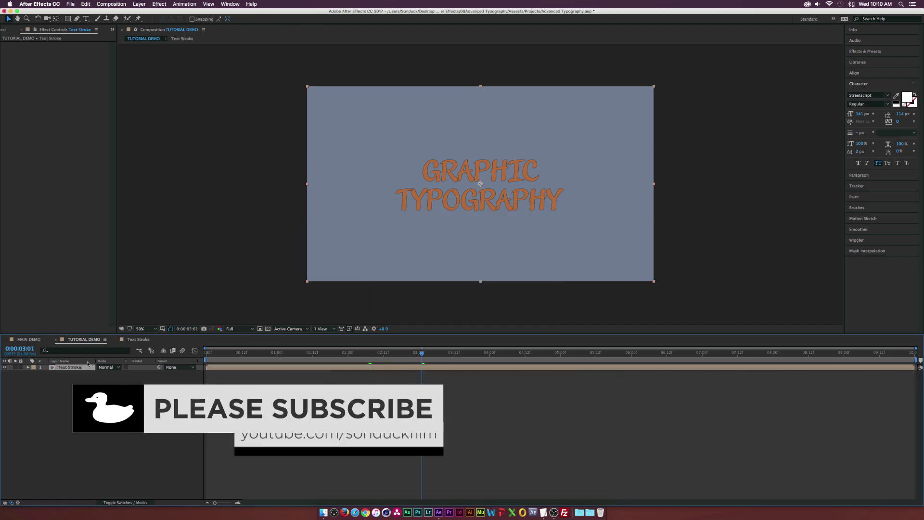
Add a Perspective > Drop Shadow effect to the Text Stroke layer
left_click(158, 4)
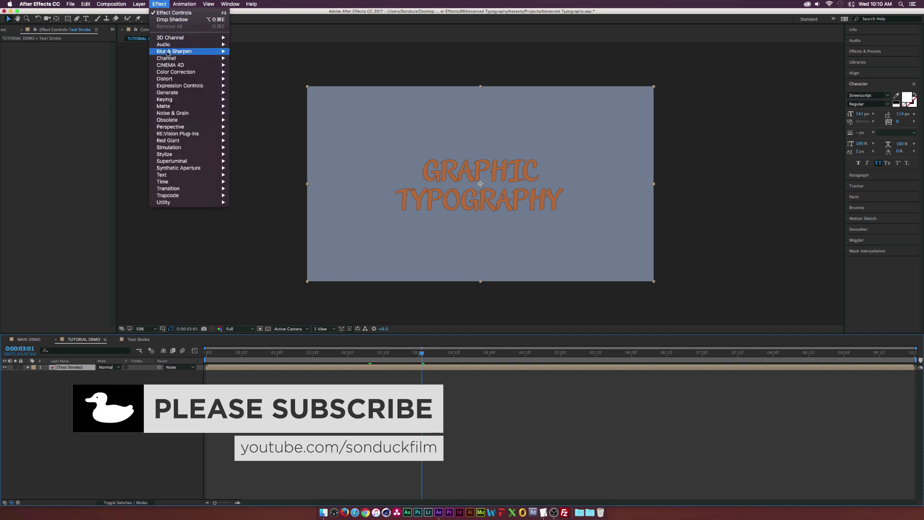
mouse_move(182, 128)
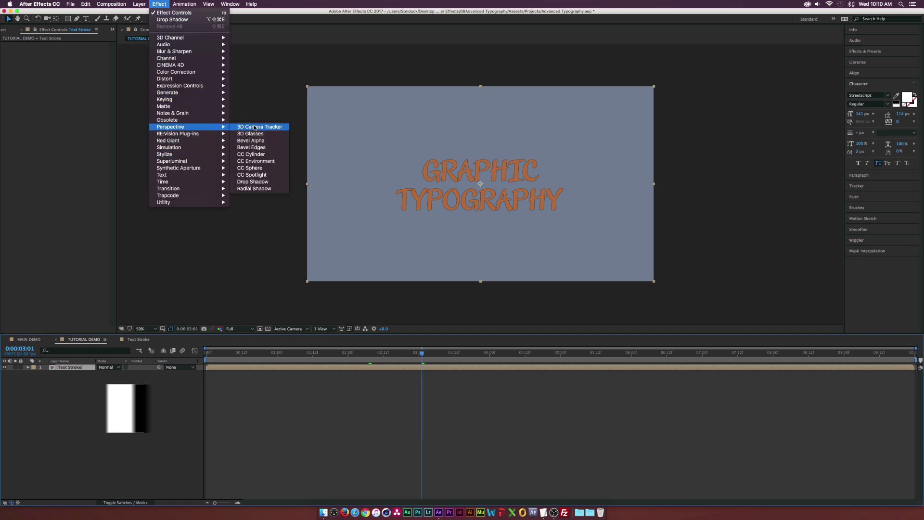
left_click(246, 182)
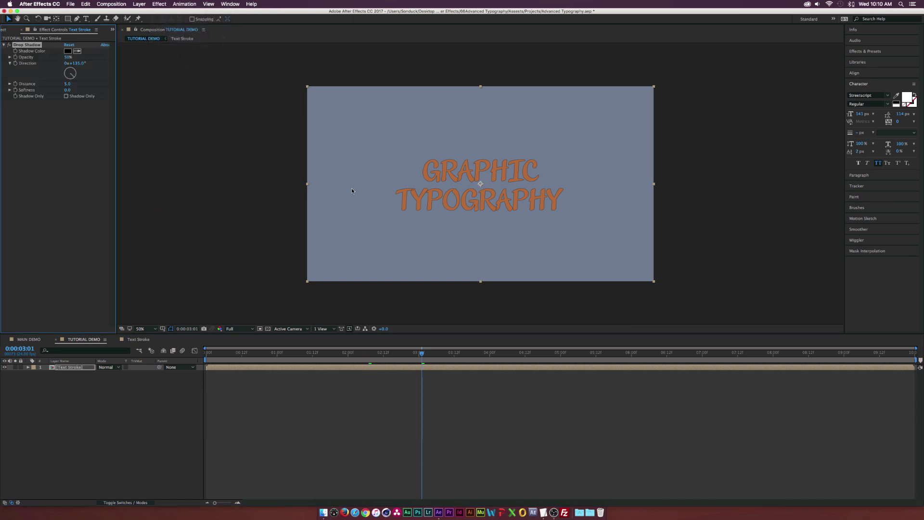
Move the grey background solid out of the Text Stroke precomp into TUTORIAL DEMO
double_click(53, 367)
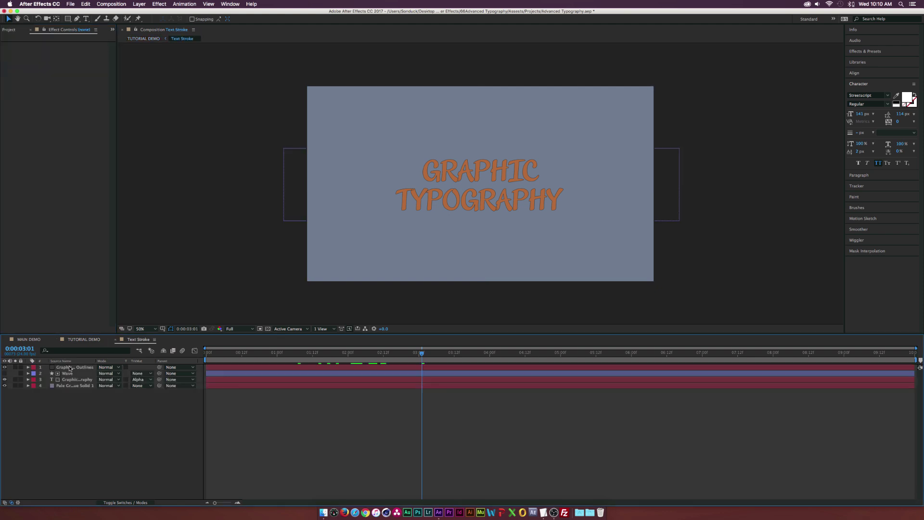
left_click(66, 386)
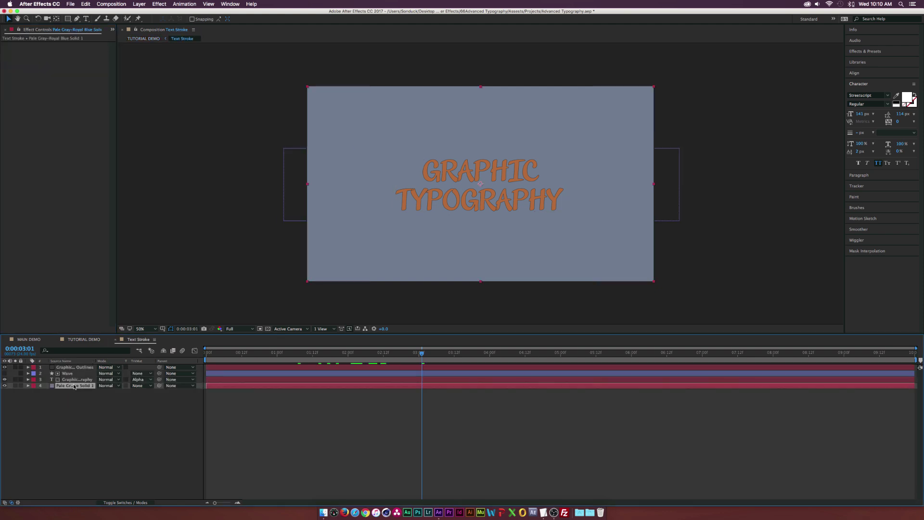
key("Delete")
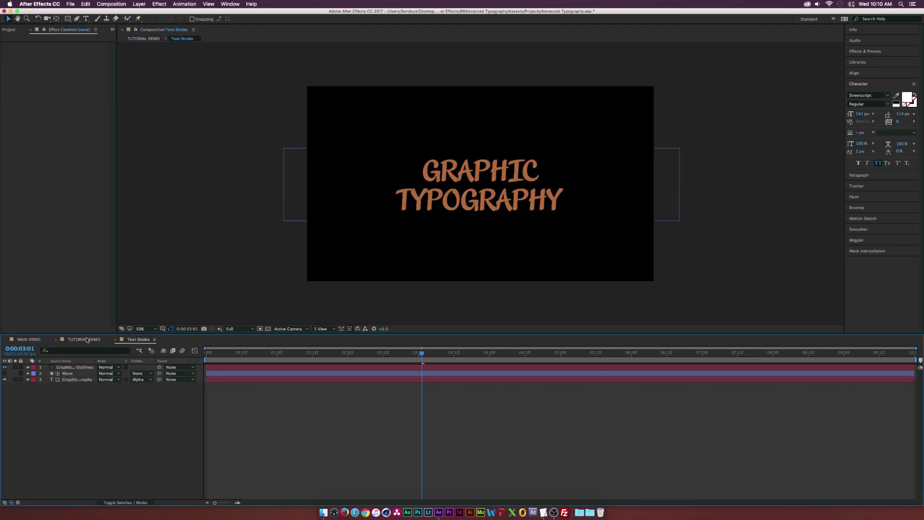
left_click(85, 339)
key("ctrl+v")
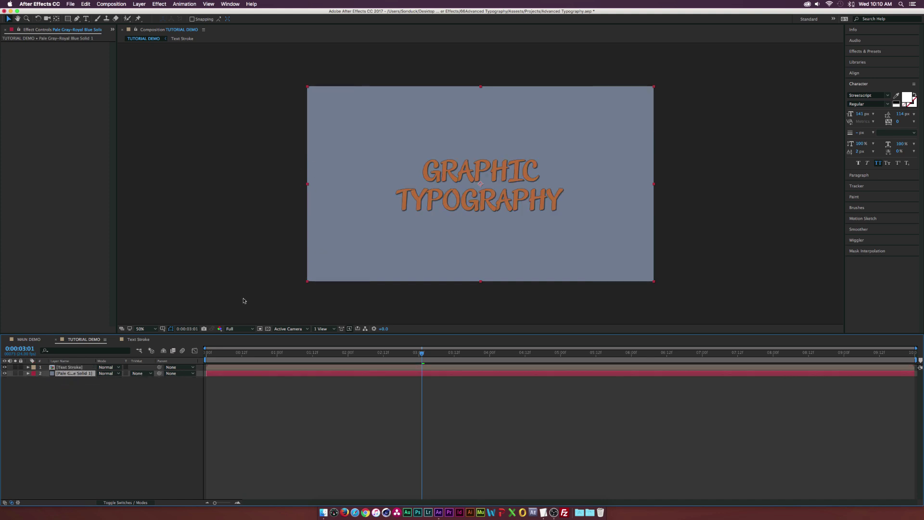
Give the Text Stroke drop shadow 100% opacity, colour 252C37, distance 2 and a slightly rotated direction
left_click(74, 368)
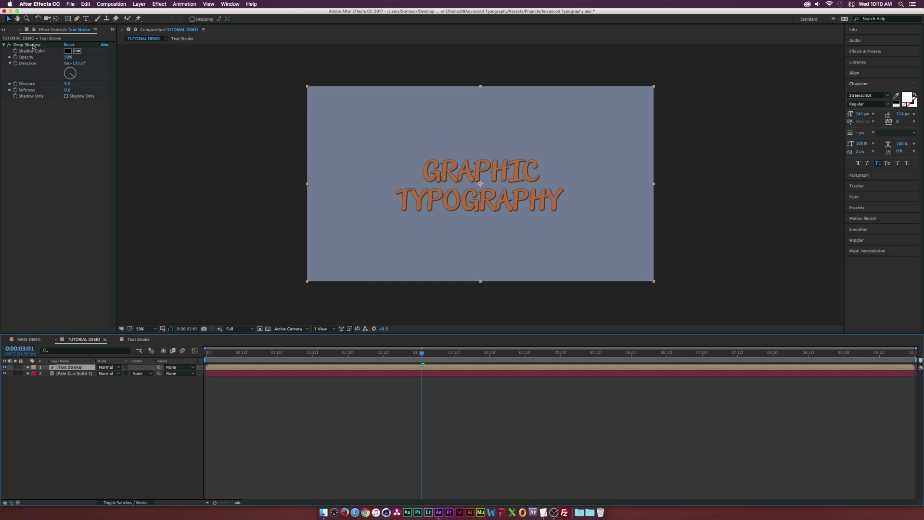
left_click_drag(63, 57, 68, 54)
left_click(67, 51)
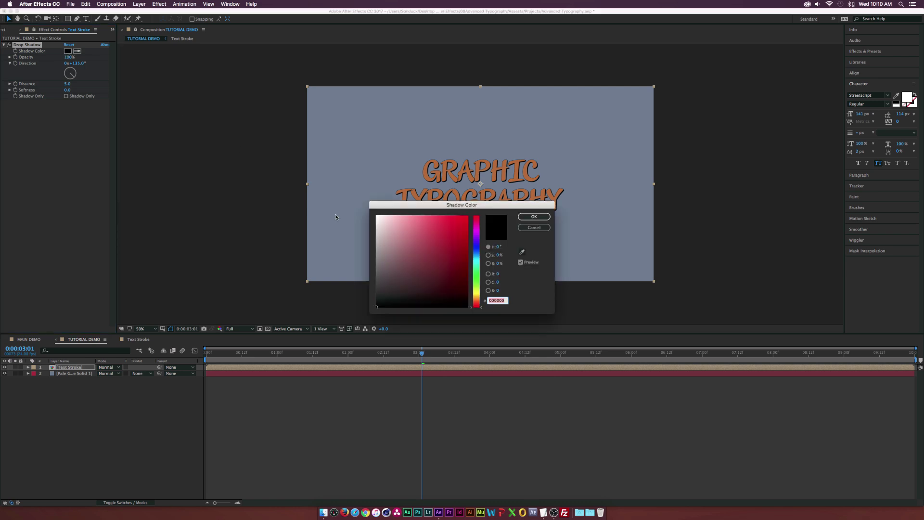
type("252C37")
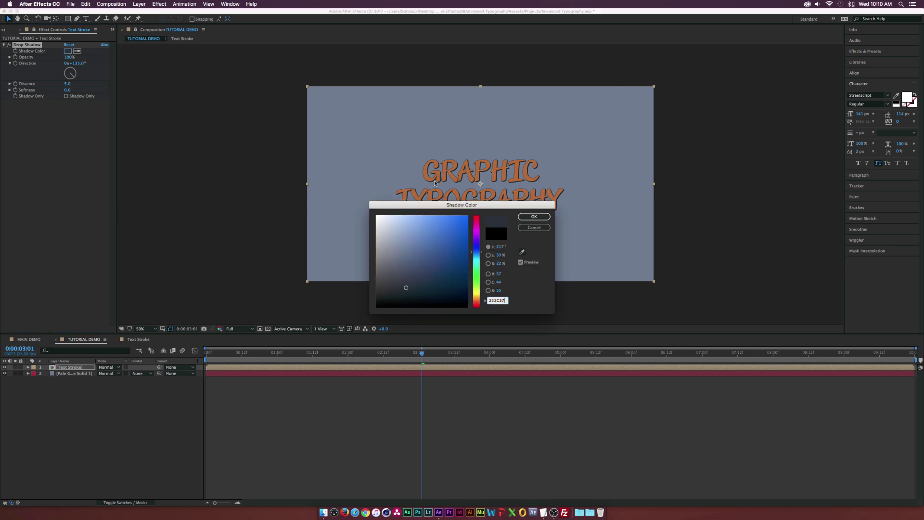
left_click(532, 217)
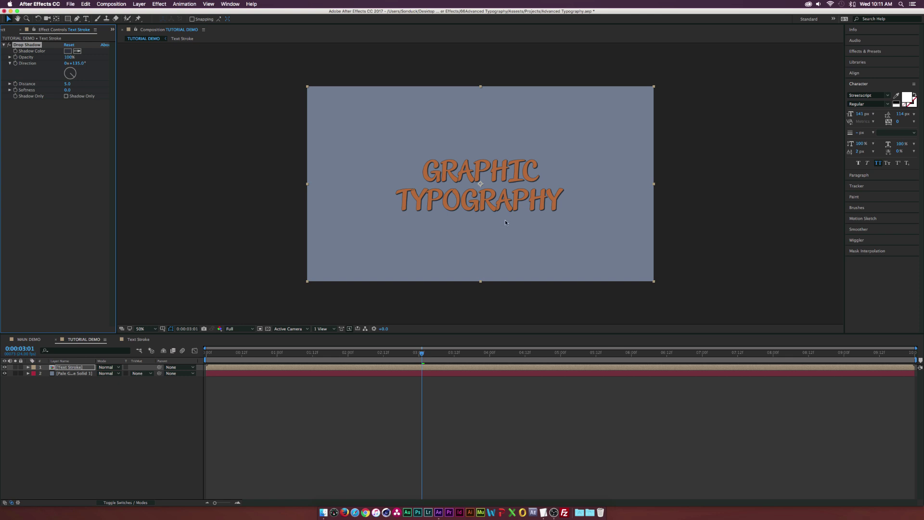
left_click(67, 84)
type("2")
key("Return")
left_click_drag(78, 64, 14, 96)
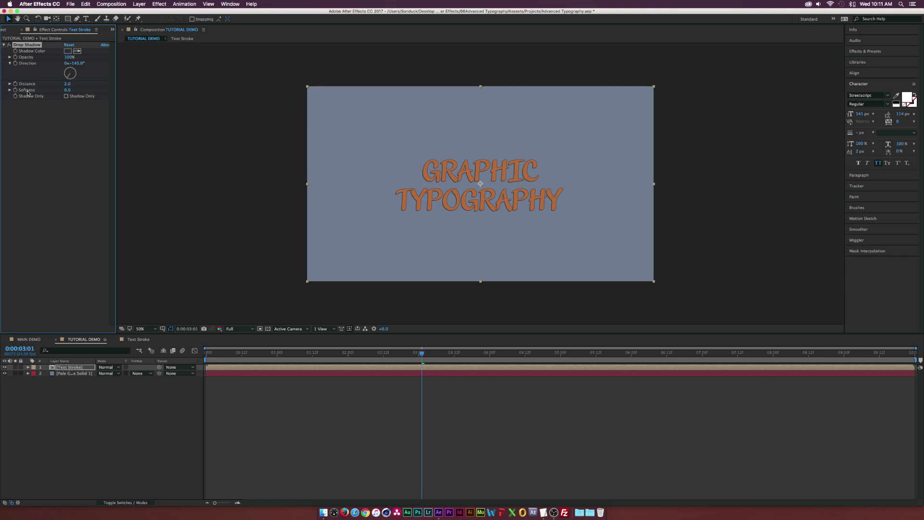
Keyframe the drop shadow Distance at 0 at 2:02, then move the playhead to 3:00
left_click(351, 354)
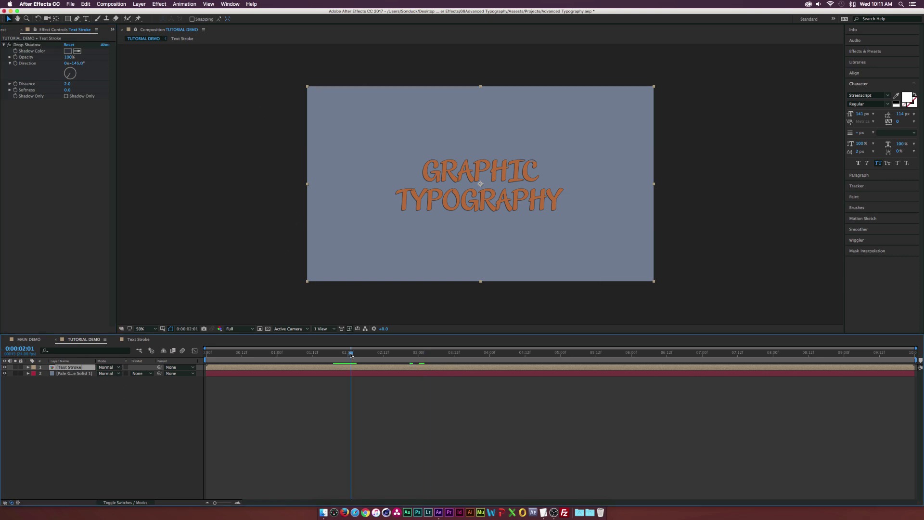
left_click_drag(351, 355, 353, 356)
left_click(15, 84)
key("u")
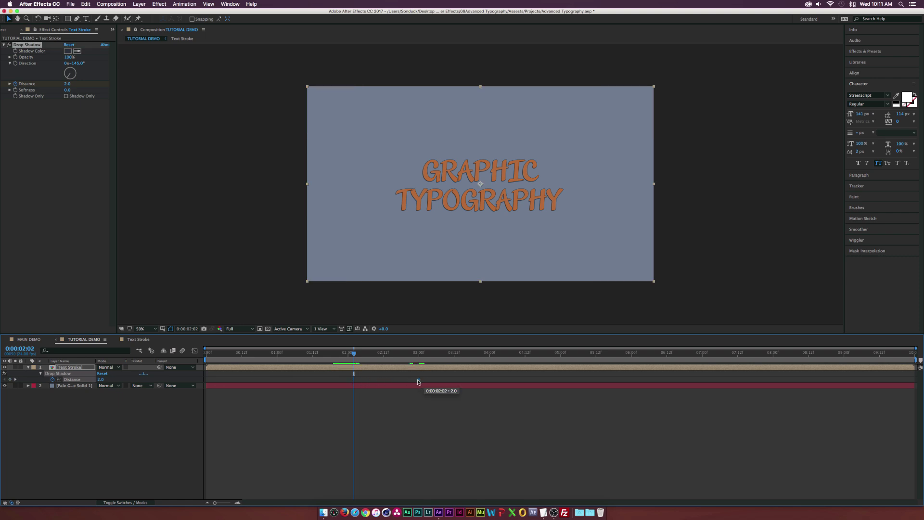
left_click(68, 84)
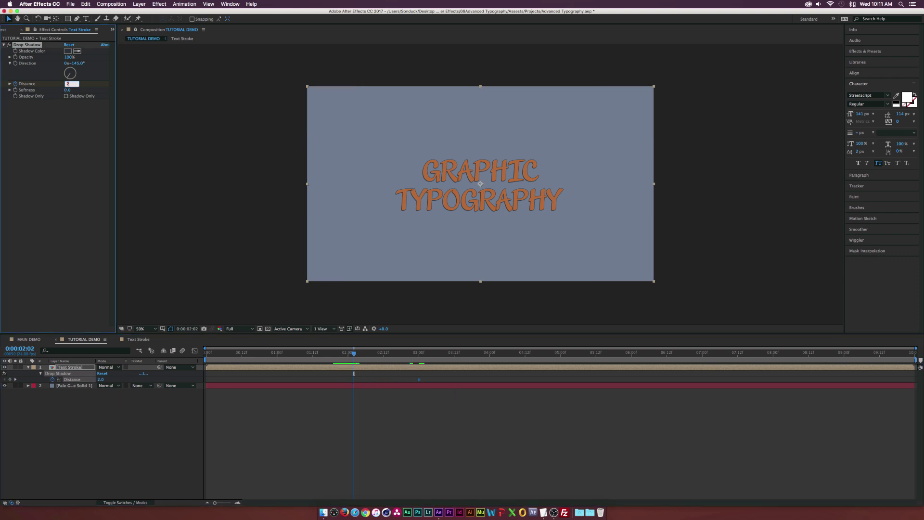
type("0")
key("Return")
left_click_drag(354, 353, 418, 355)
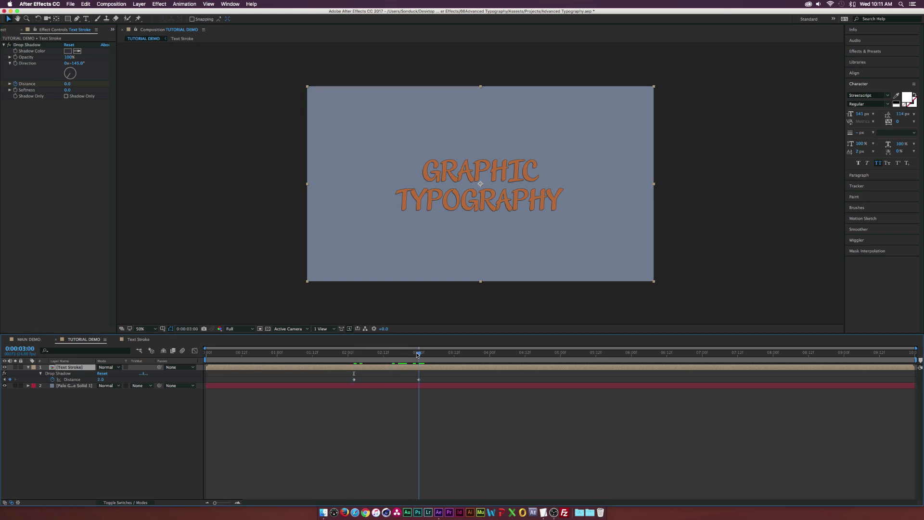
Duplicate the Drop Shadow effect into 17 copies and collapse them all
left_click(5, 45)
left_click(24, 44)
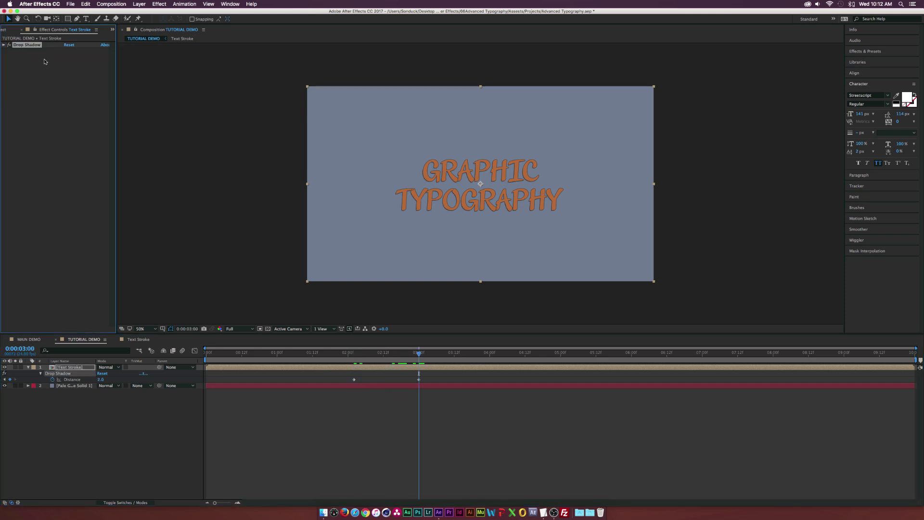
left_click(86, 4)
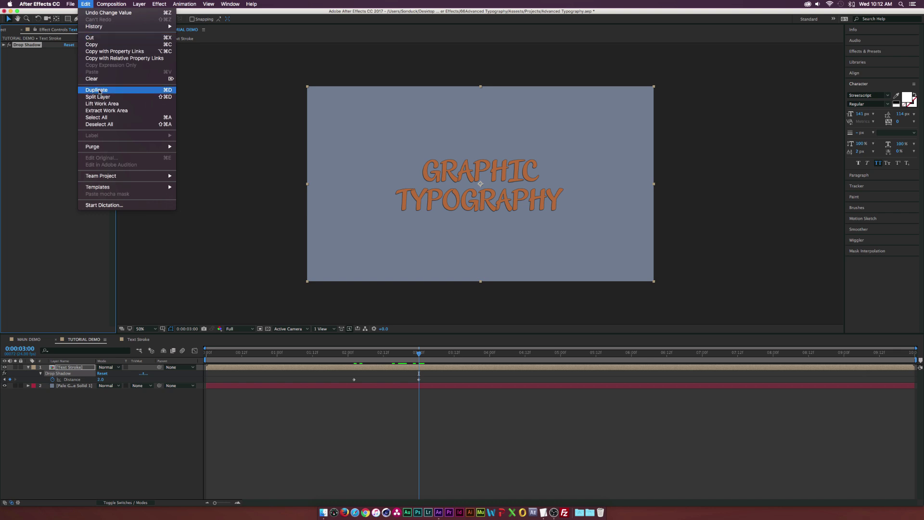
left_click(30, 48)
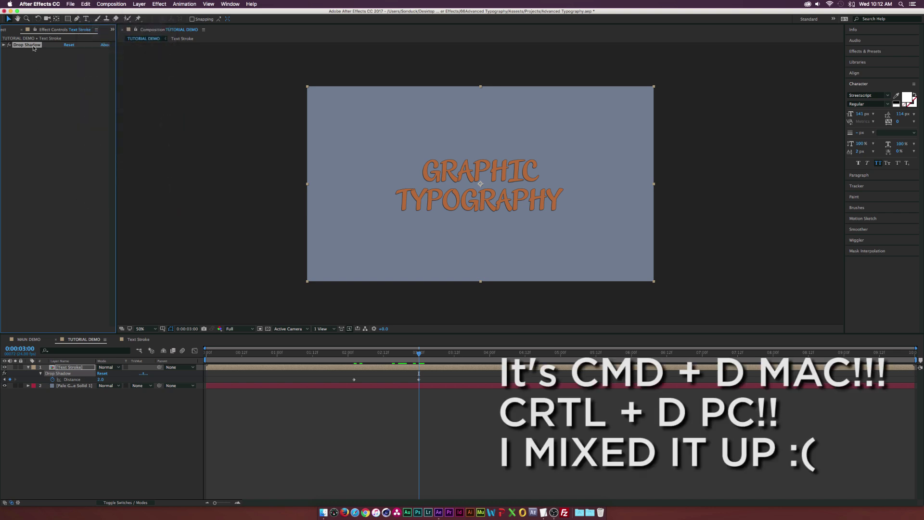
key("super+d")
key("super+d")
key("super+d")
key("super+d")
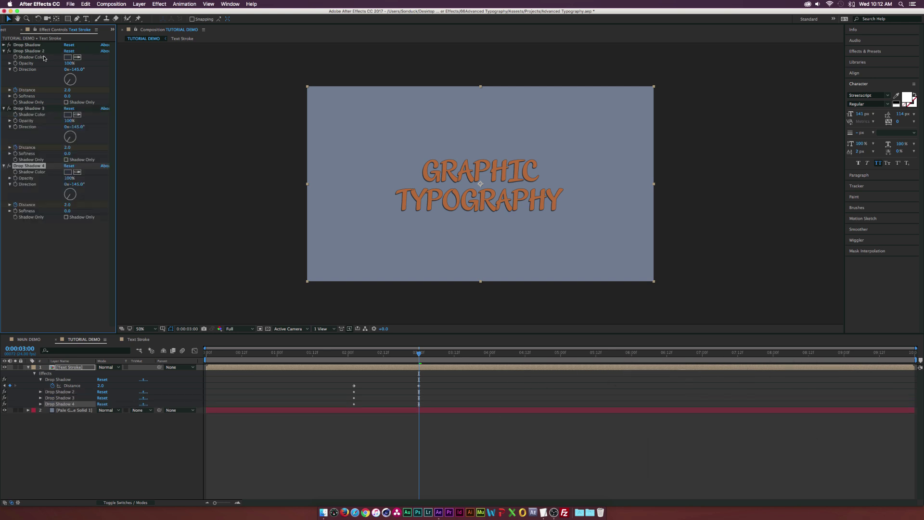
key("super+d")
key("super+d")
key("super+d")
key("super+d")
key("super+d")
key("super+d")
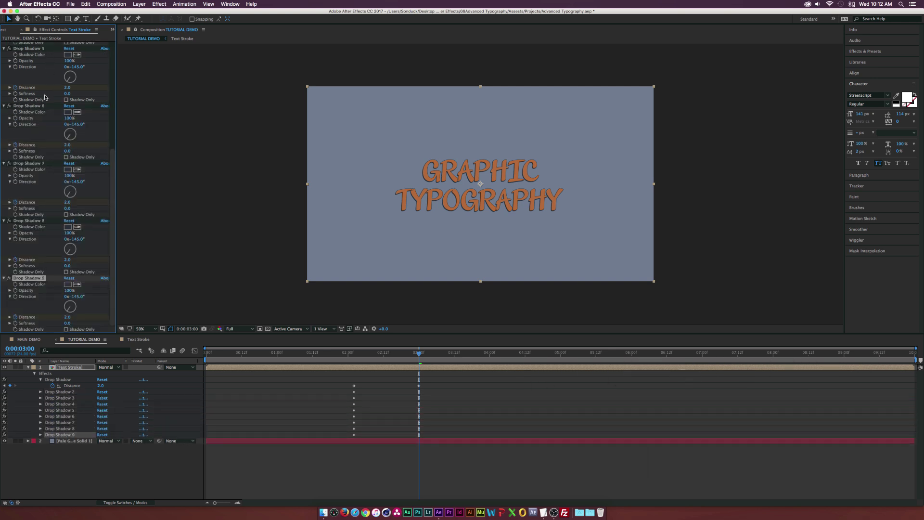
key("super+d")
key("super+d")
key("super+d")
key("super+d")
key("super+d")
key("super+d")
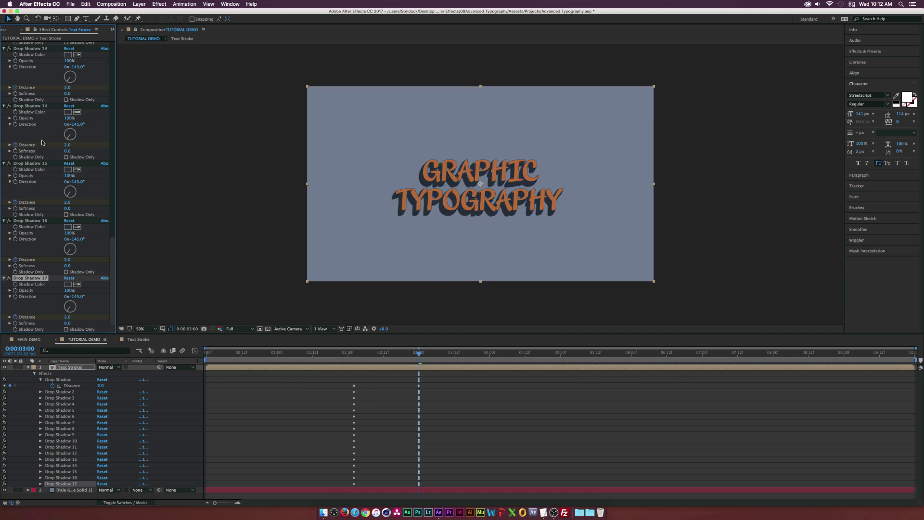
scroll(42, 143, "up", 20)
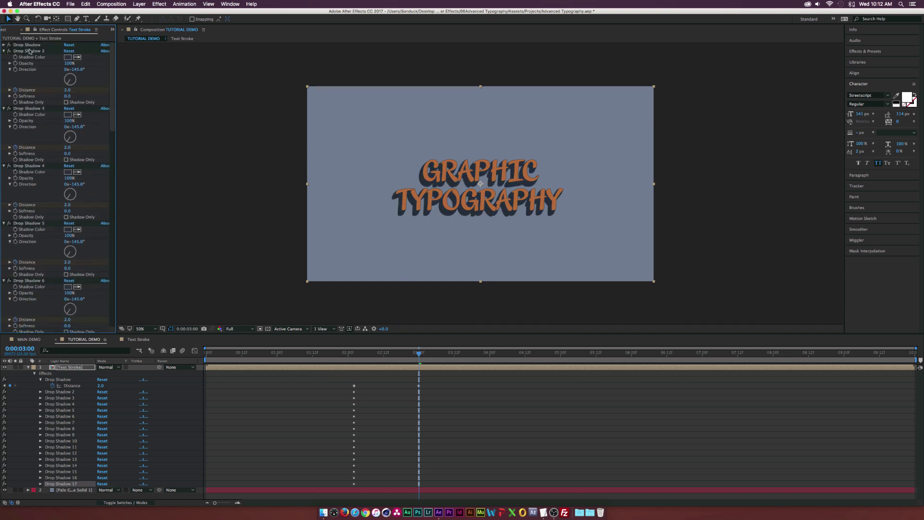
key("super+a")
left_click(4, 51)
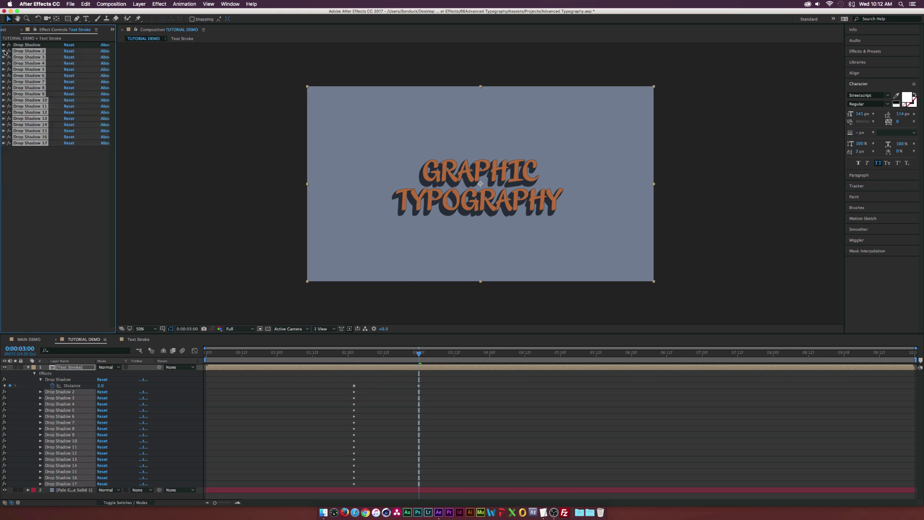
Add an 18th Drop Shadow with about 50% opacity, distance about 16 and direction 103°
left_click(159, 3)
left_click(146, 53)
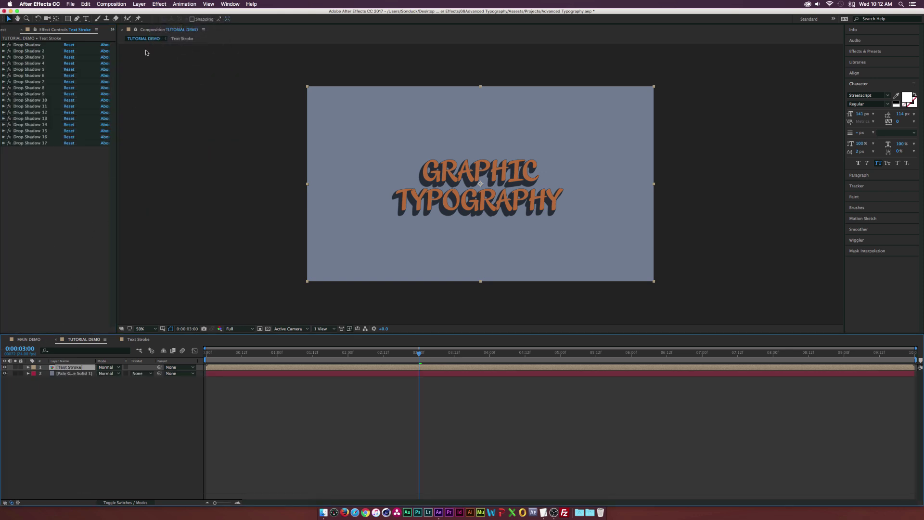
left_click(167, 4)
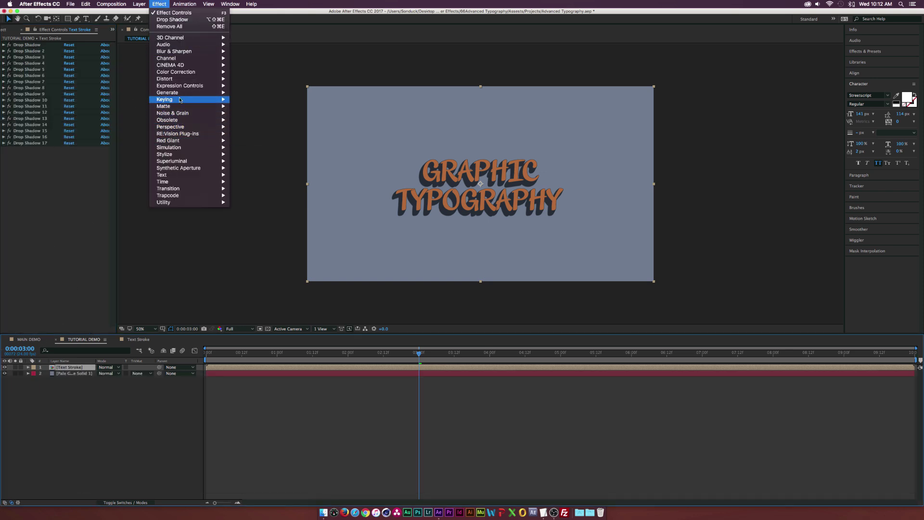
mouse_move(169, 155)
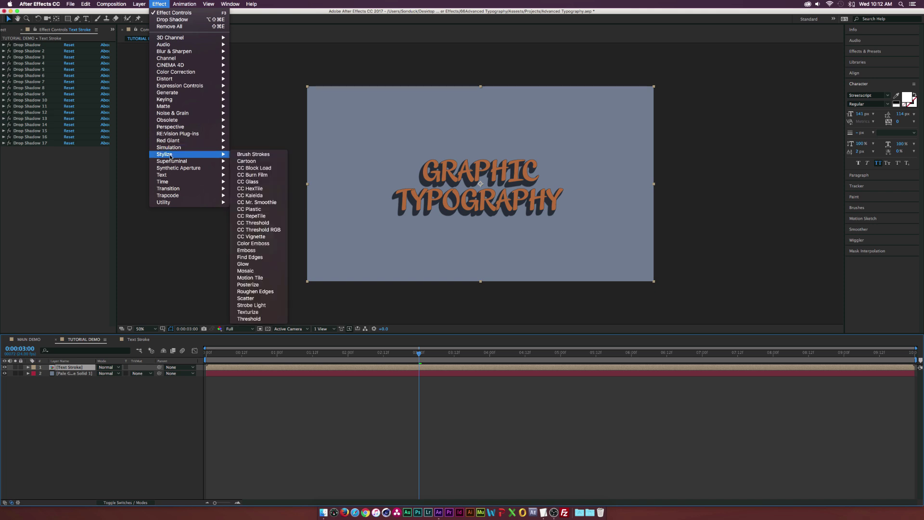
mouse_move(184, 129)
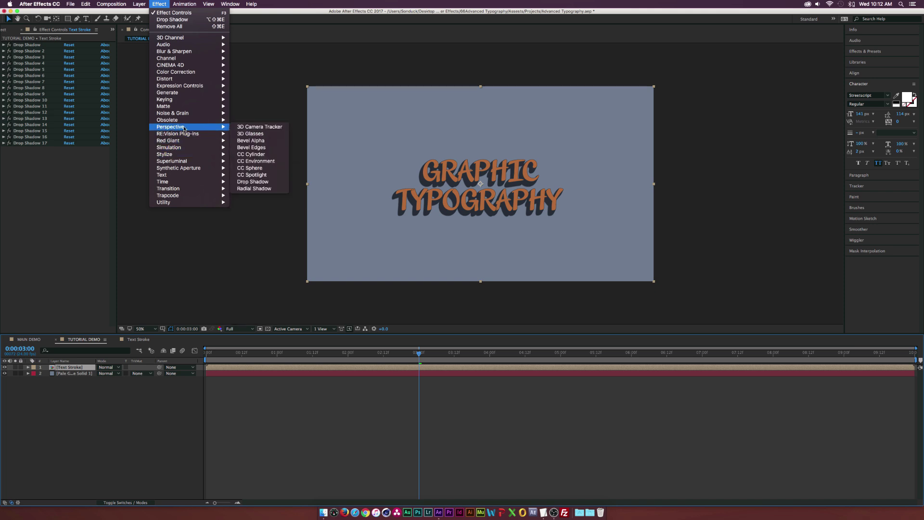
left_click(253, 181)
left_click_drag(65, 164, 61, 162)
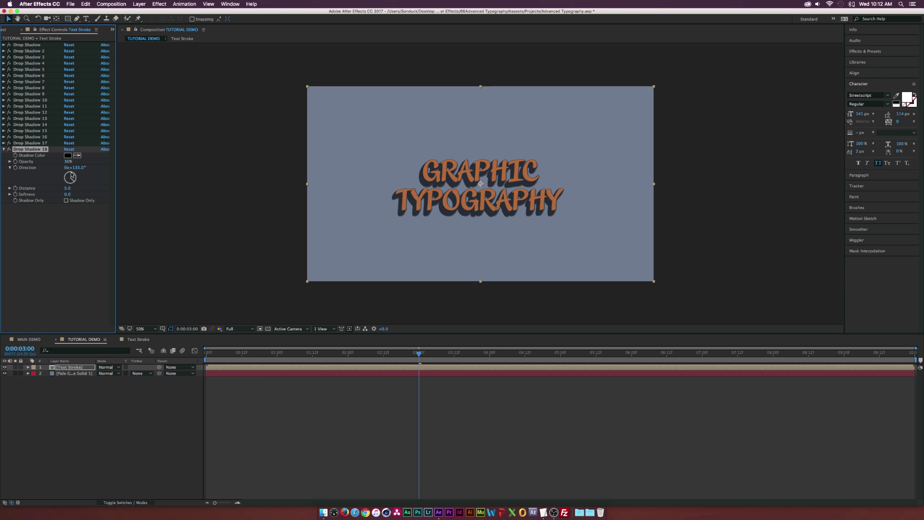
left_click_drag(68, 191, 72, 188)
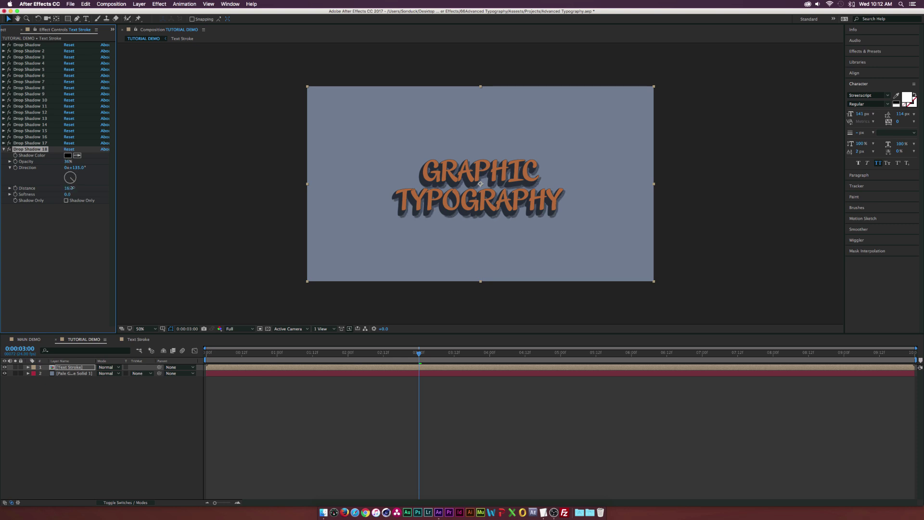
left_click_drag(75, 180, 76, 181)
Set Drop Shadow 18's distance to 0 and marquee-select all Distance keyframes at 2:02 and 3:00
key("u")
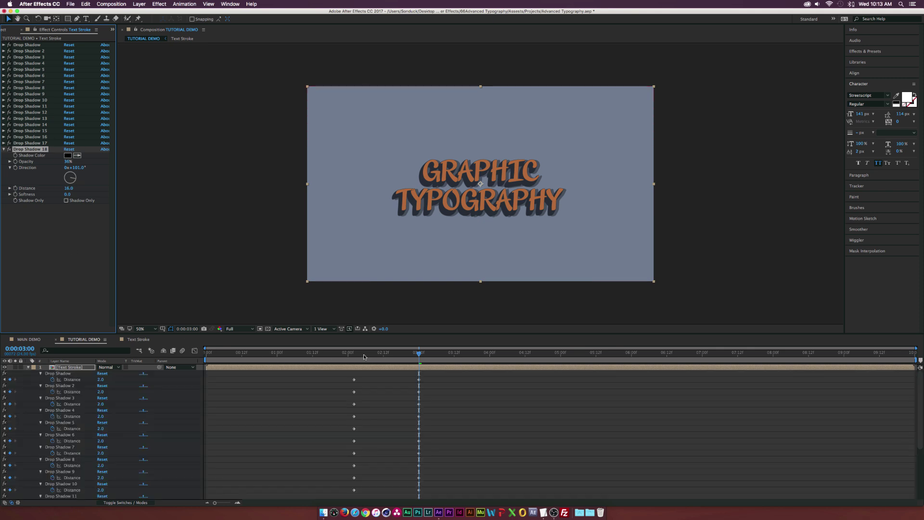
left_click_drag(362, 353, 354, 353)
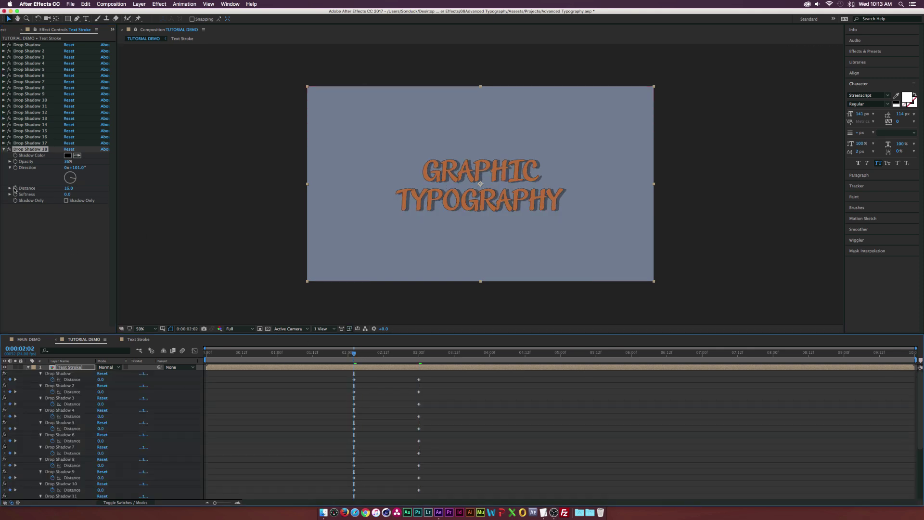
left_click(419, 355)
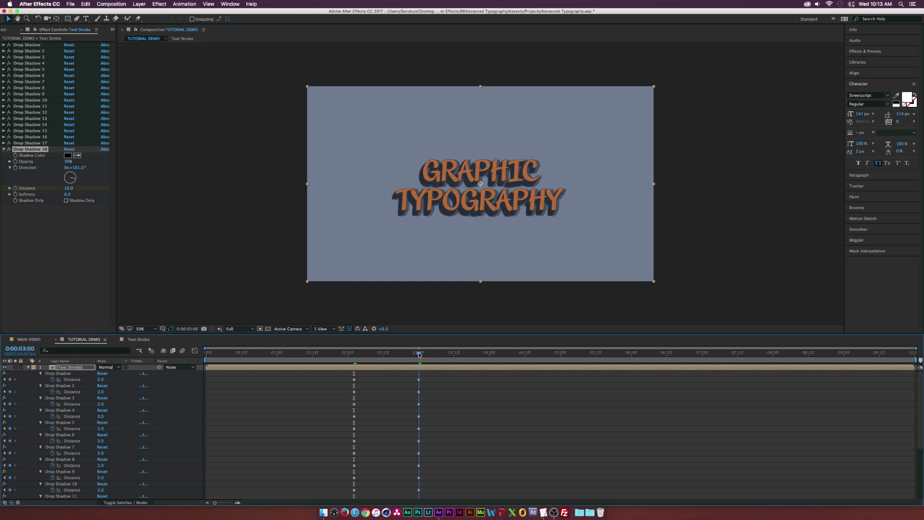
left_click(69, 188)
type("0")
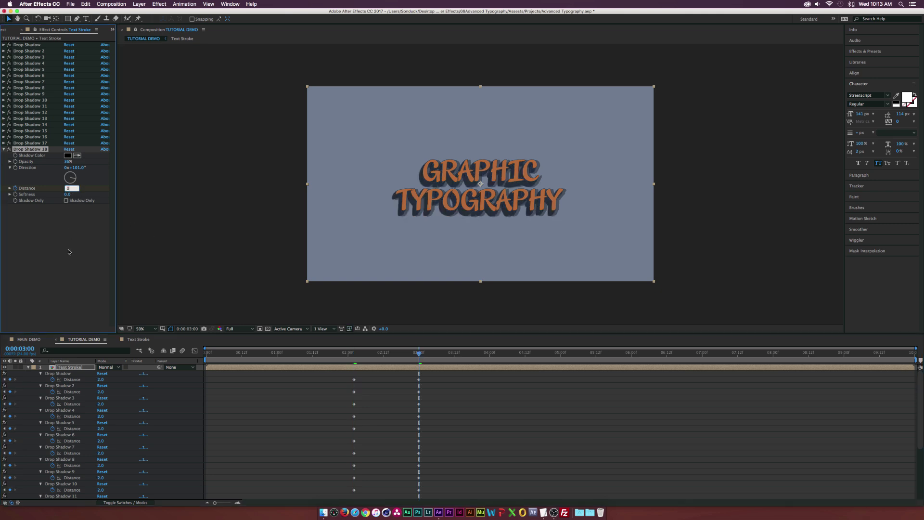
key("Return")
key("grave")
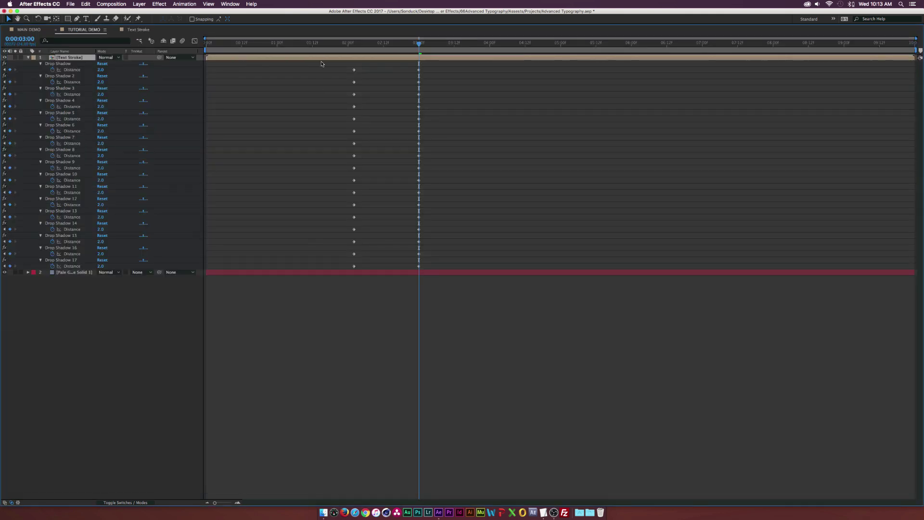
left_click_drag(321, 64, 441, 270)
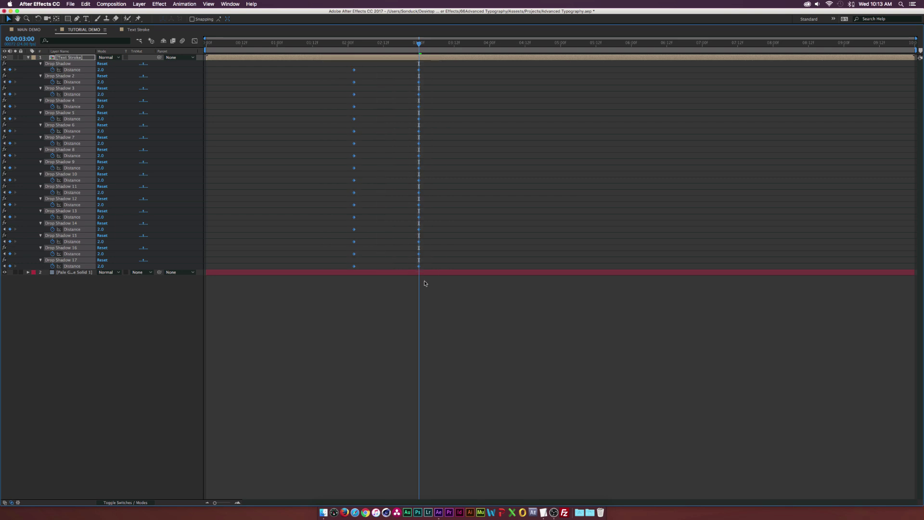
Draw a small ellipse dot and position it on the curve of the G
key("u")
key("grave")
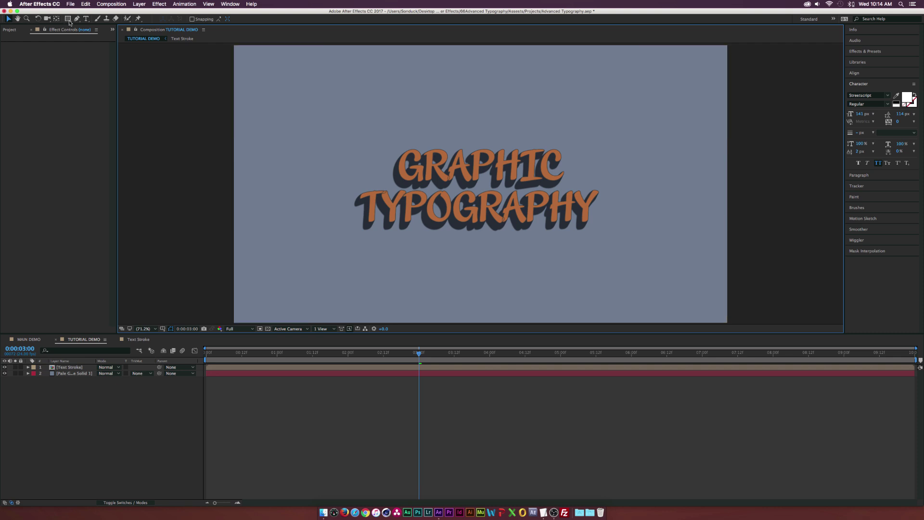
left_click_drag(68, 19, 87, 35)
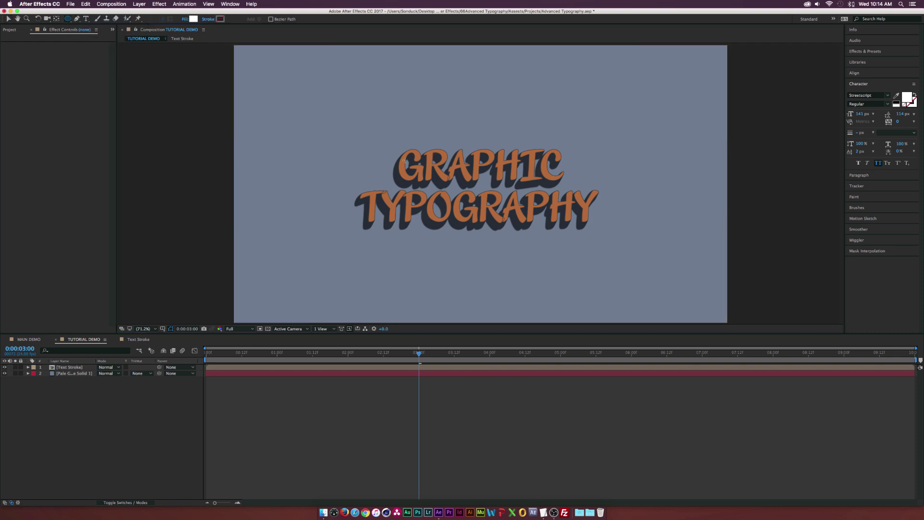
scroll(401, 157, "up", 5)
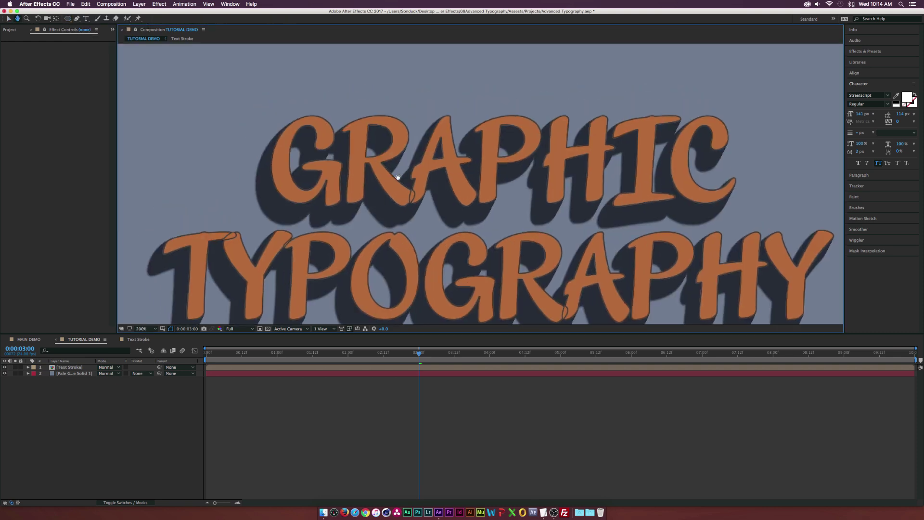
left_click_drag(367, 175, 378, 185)
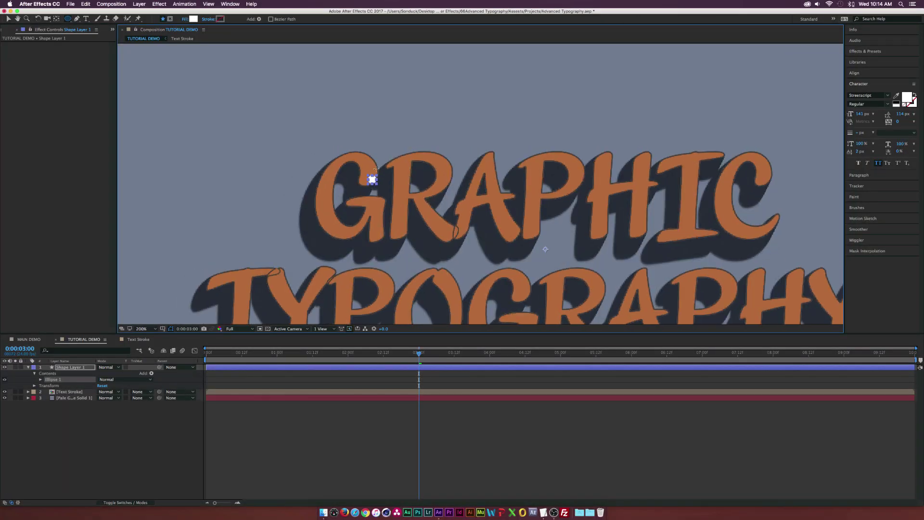
key("period")
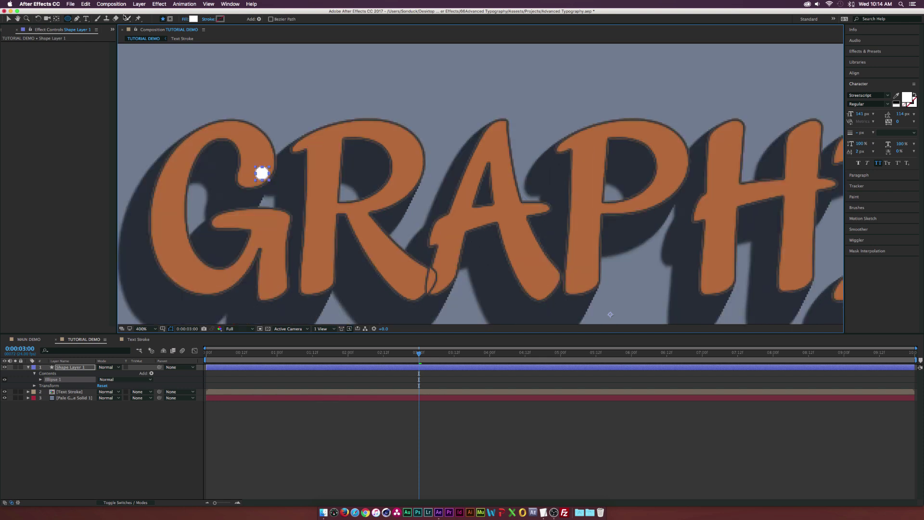
left_click(8, 18)
left_click_drag(261, 173, 257, 168)
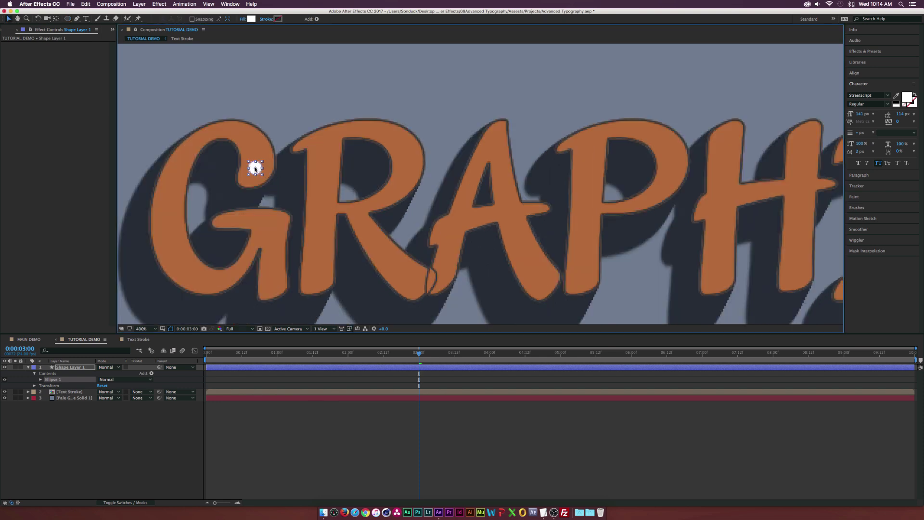
Duplicate the dot shape layer and move the copies to other spots on the letters
left_click(62, 367)
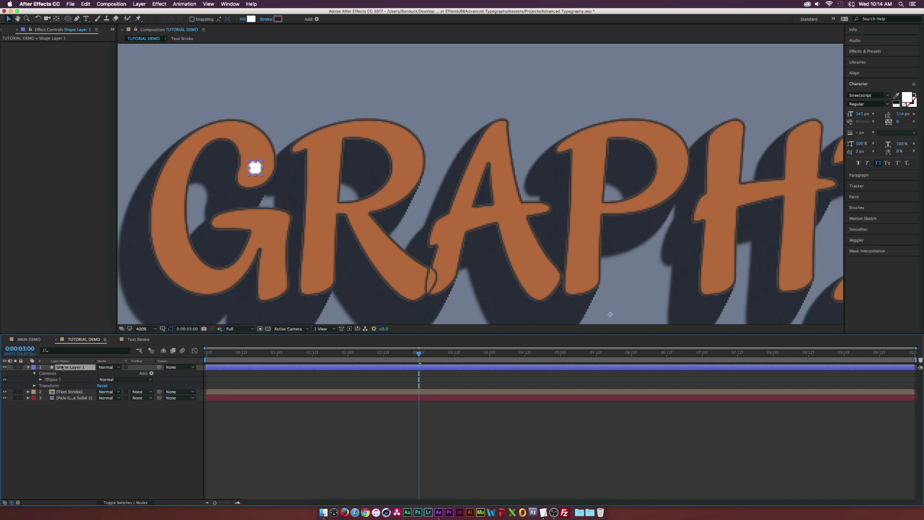
key("super+d")
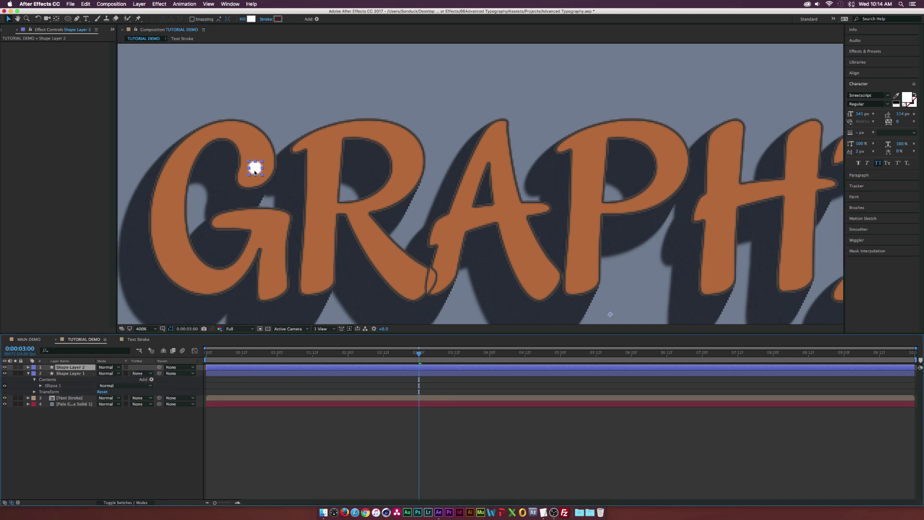
left_click_drag(255, 172, 264, 226)
key("super+d")
key("super+d")
key("super+d")
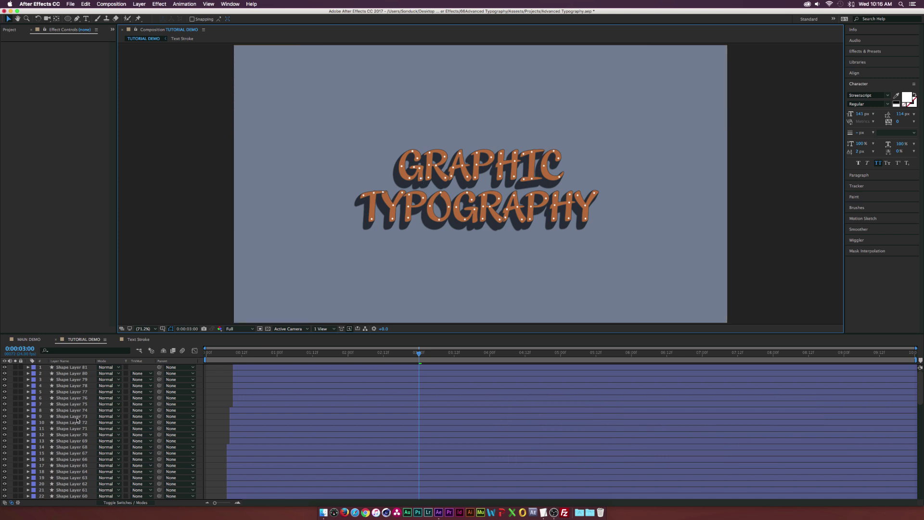
Select every dot shape layer and pre-compose them into a Dots precomposition
left_click(74, 367)
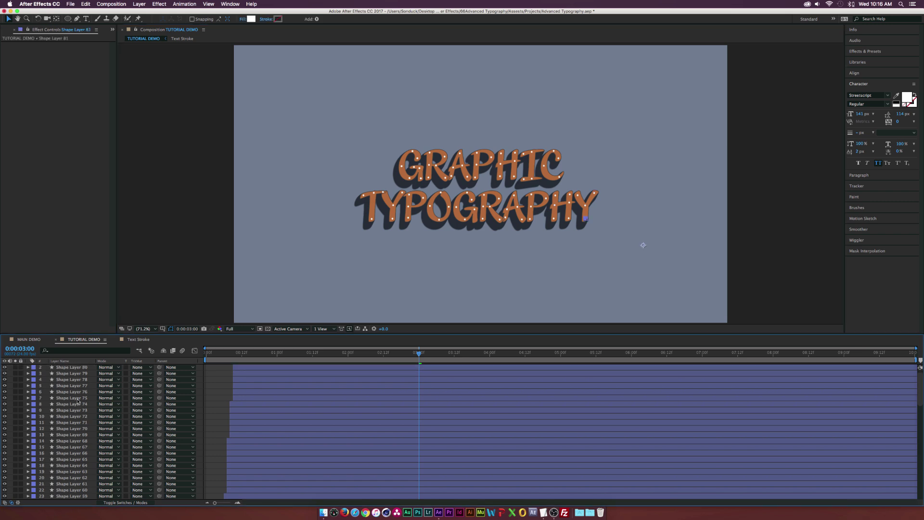
scroll(72, 436, "down", 15)
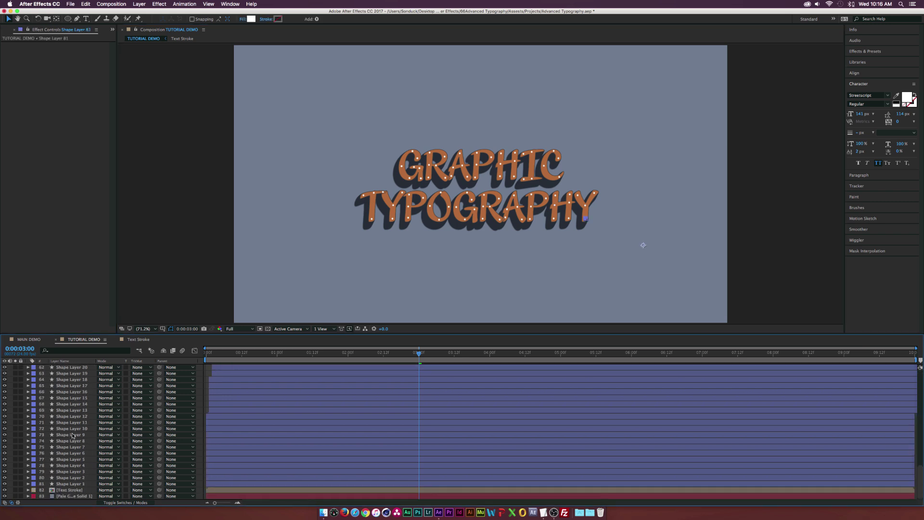
left_click(64, 484, "shift")
key("super+shift+c")
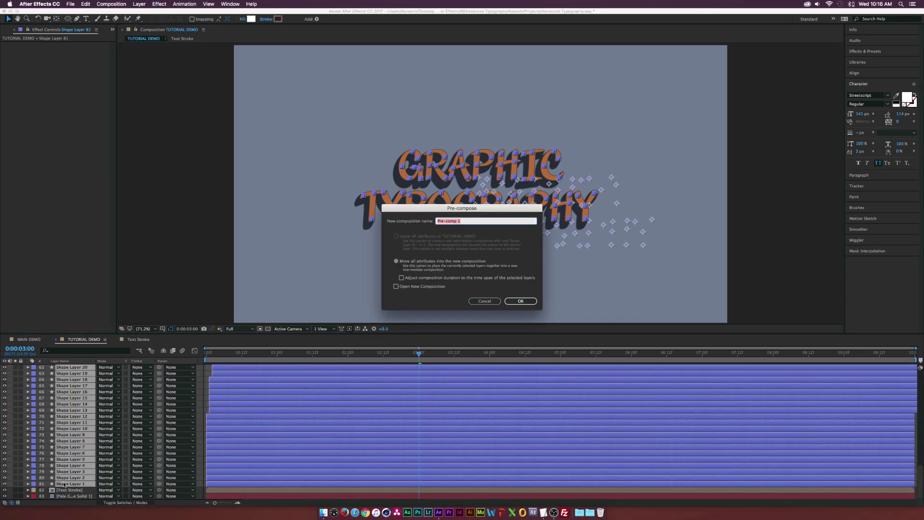
type("Dots")
key("Return")
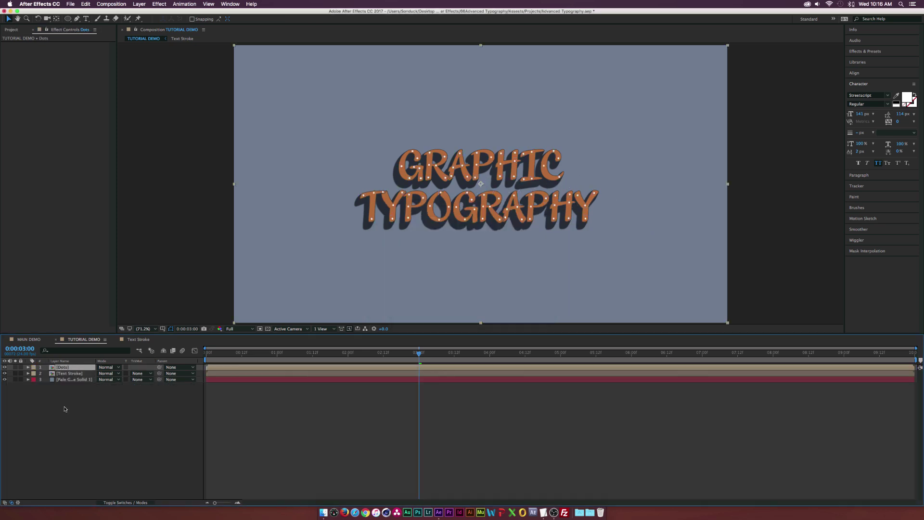
Inside the Dots precomp, inspect the staggered in-points of shape layer groups, then go back to TUTORIAL DEMO
double_click(66, 369)
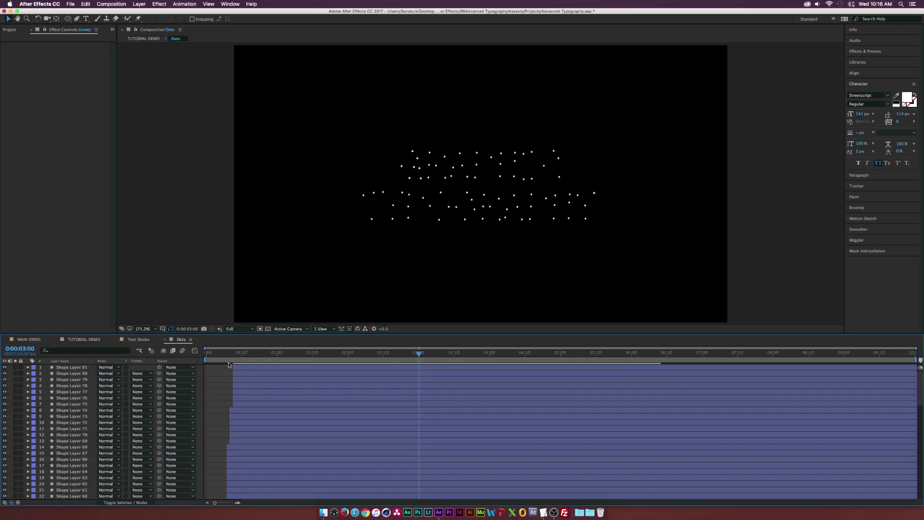
scroll(228, 411, "down", 12)
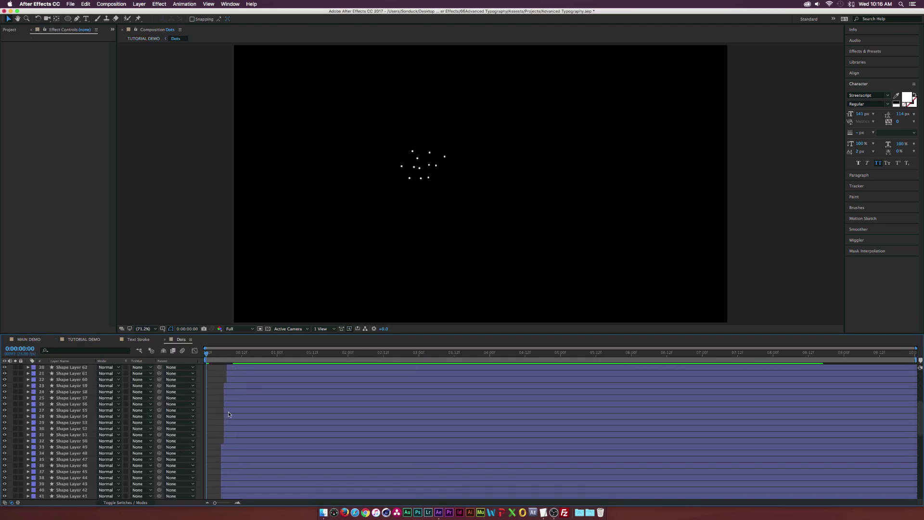
left_click(143, 437)
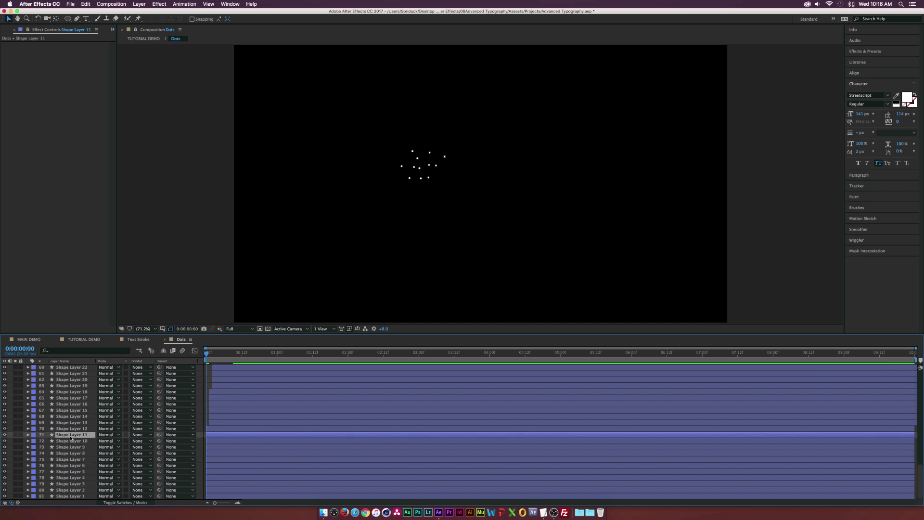
left_click(66, 496, "shift")
left_click(73, 422)
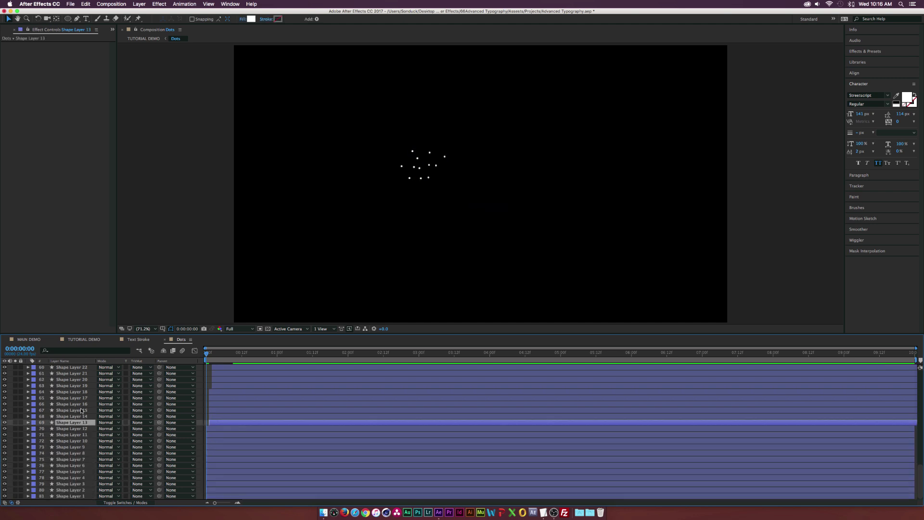
left_click(72, 391, "shift")
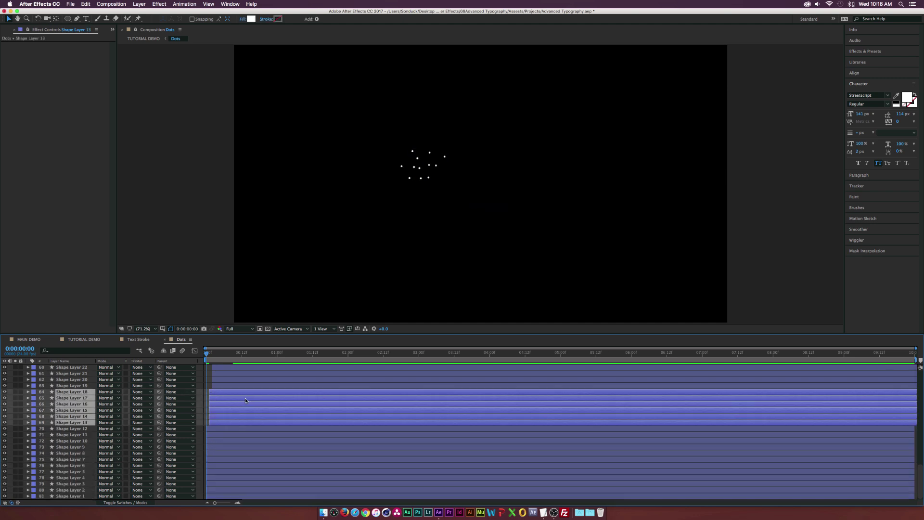
left_click(77, 386)
scroll(100, 392, "up", 3)
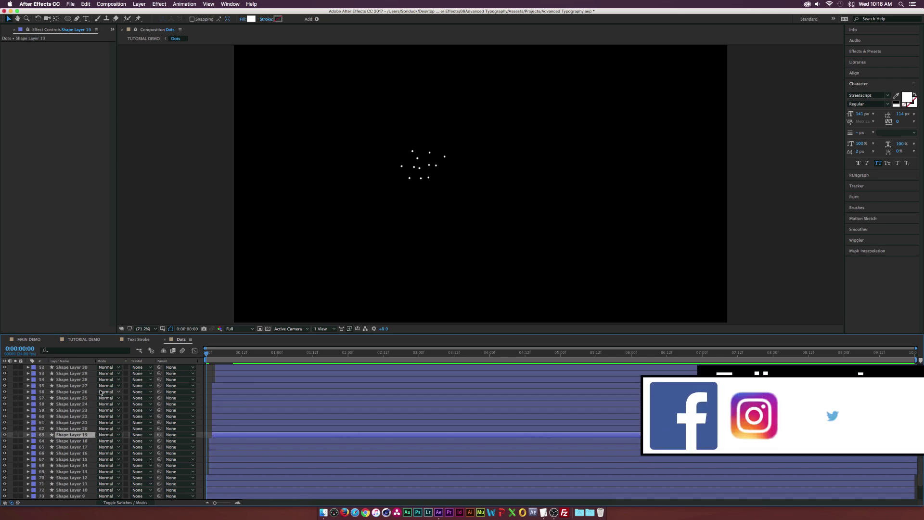
scroll(99, 392, "up", 8)
left_click(77, 466, "shift")
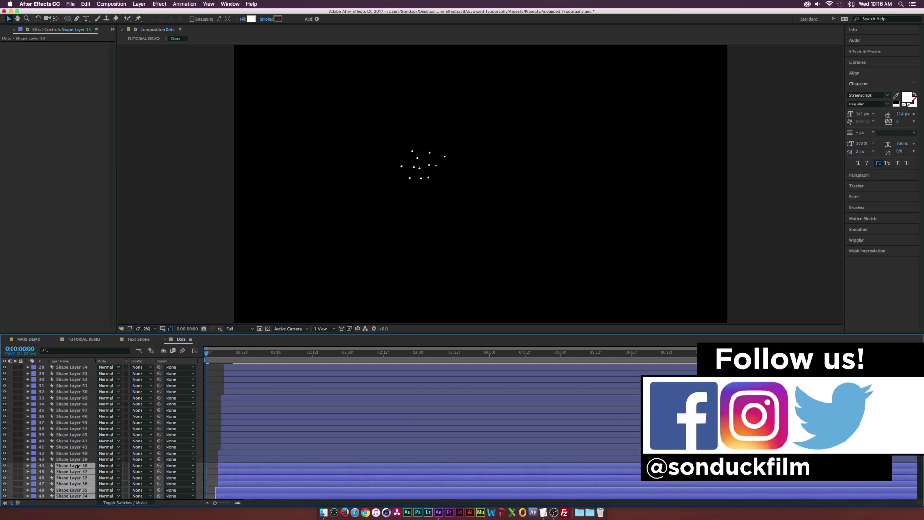
scroll(77, 466, "down", 7)
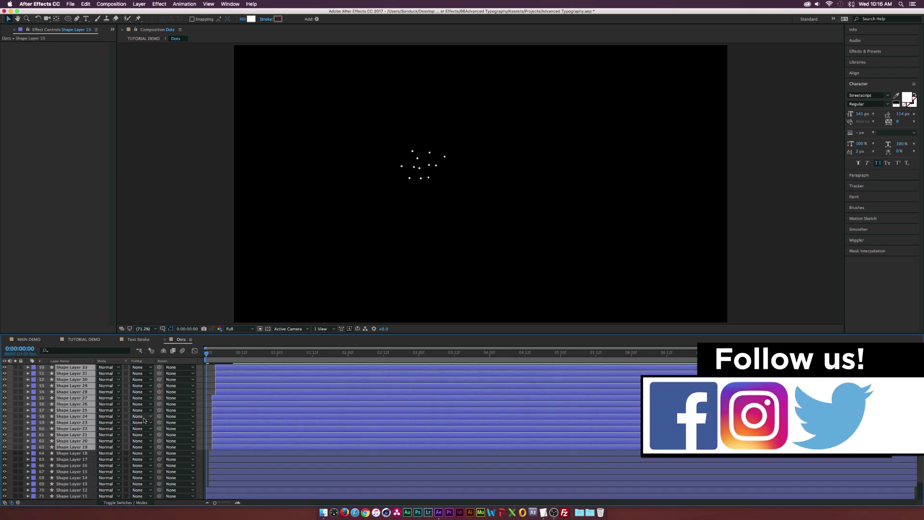
scroll(238, 428, "up", 15)
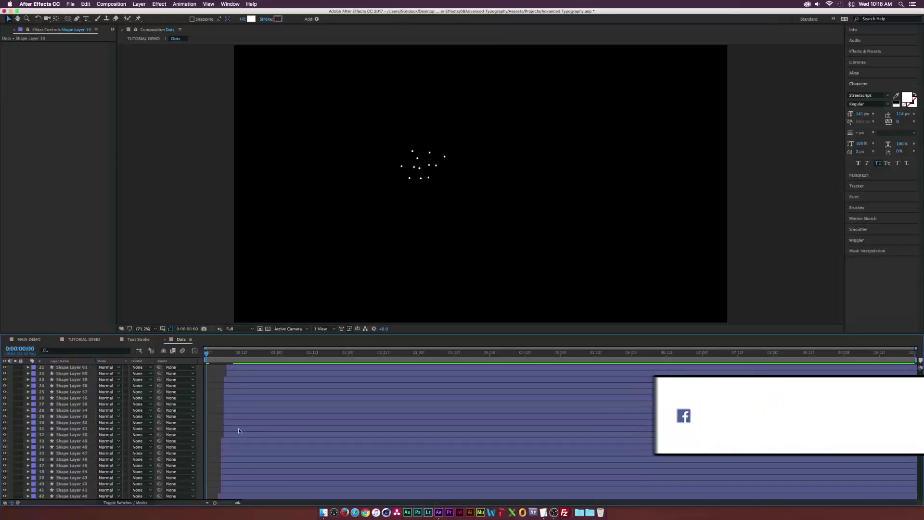
left_click(87, 339)
Slide the Dots layer so it starts at about 3:01, scrubbing to check the timing
left_click_drag(207, 355, 315, 357)
left_click_drag(244, 367, 465, 370)
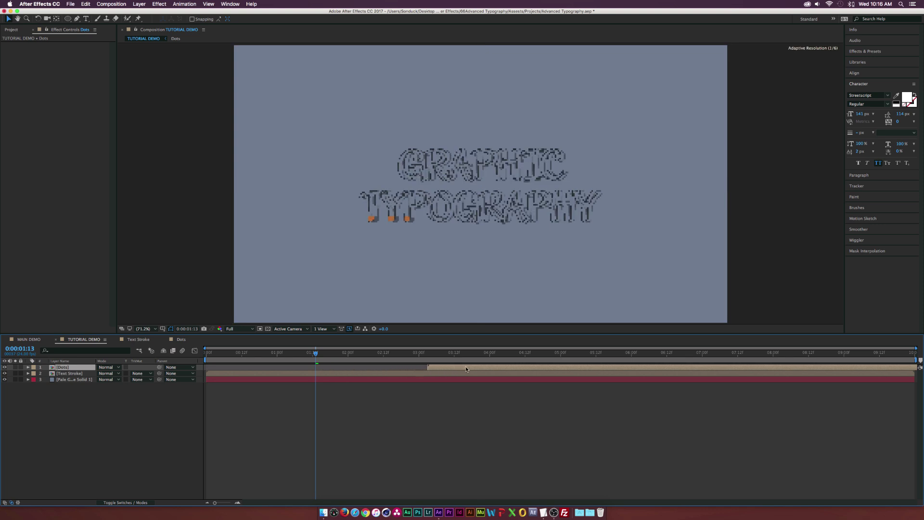
left_click_drag(394, 353, 427, 367)
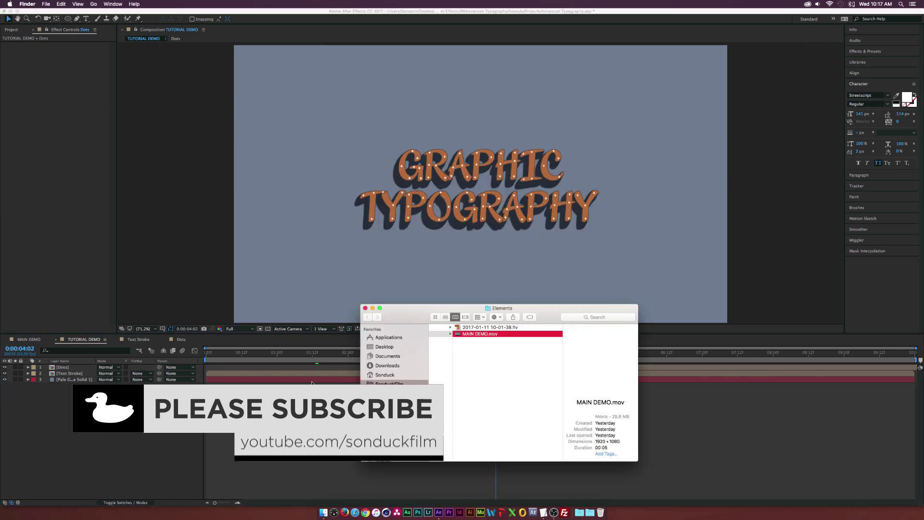
Quick Look the rendered MAIN DEMO.mov from the Elements folder
key("space")
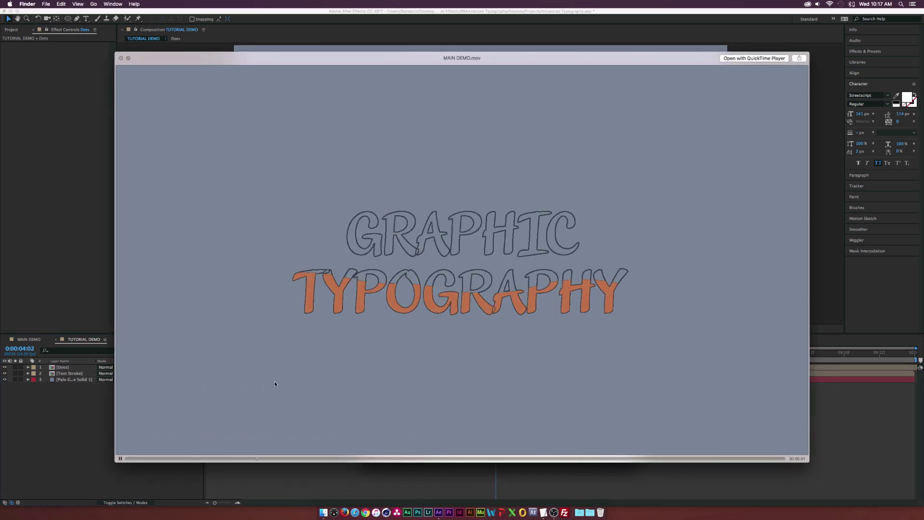